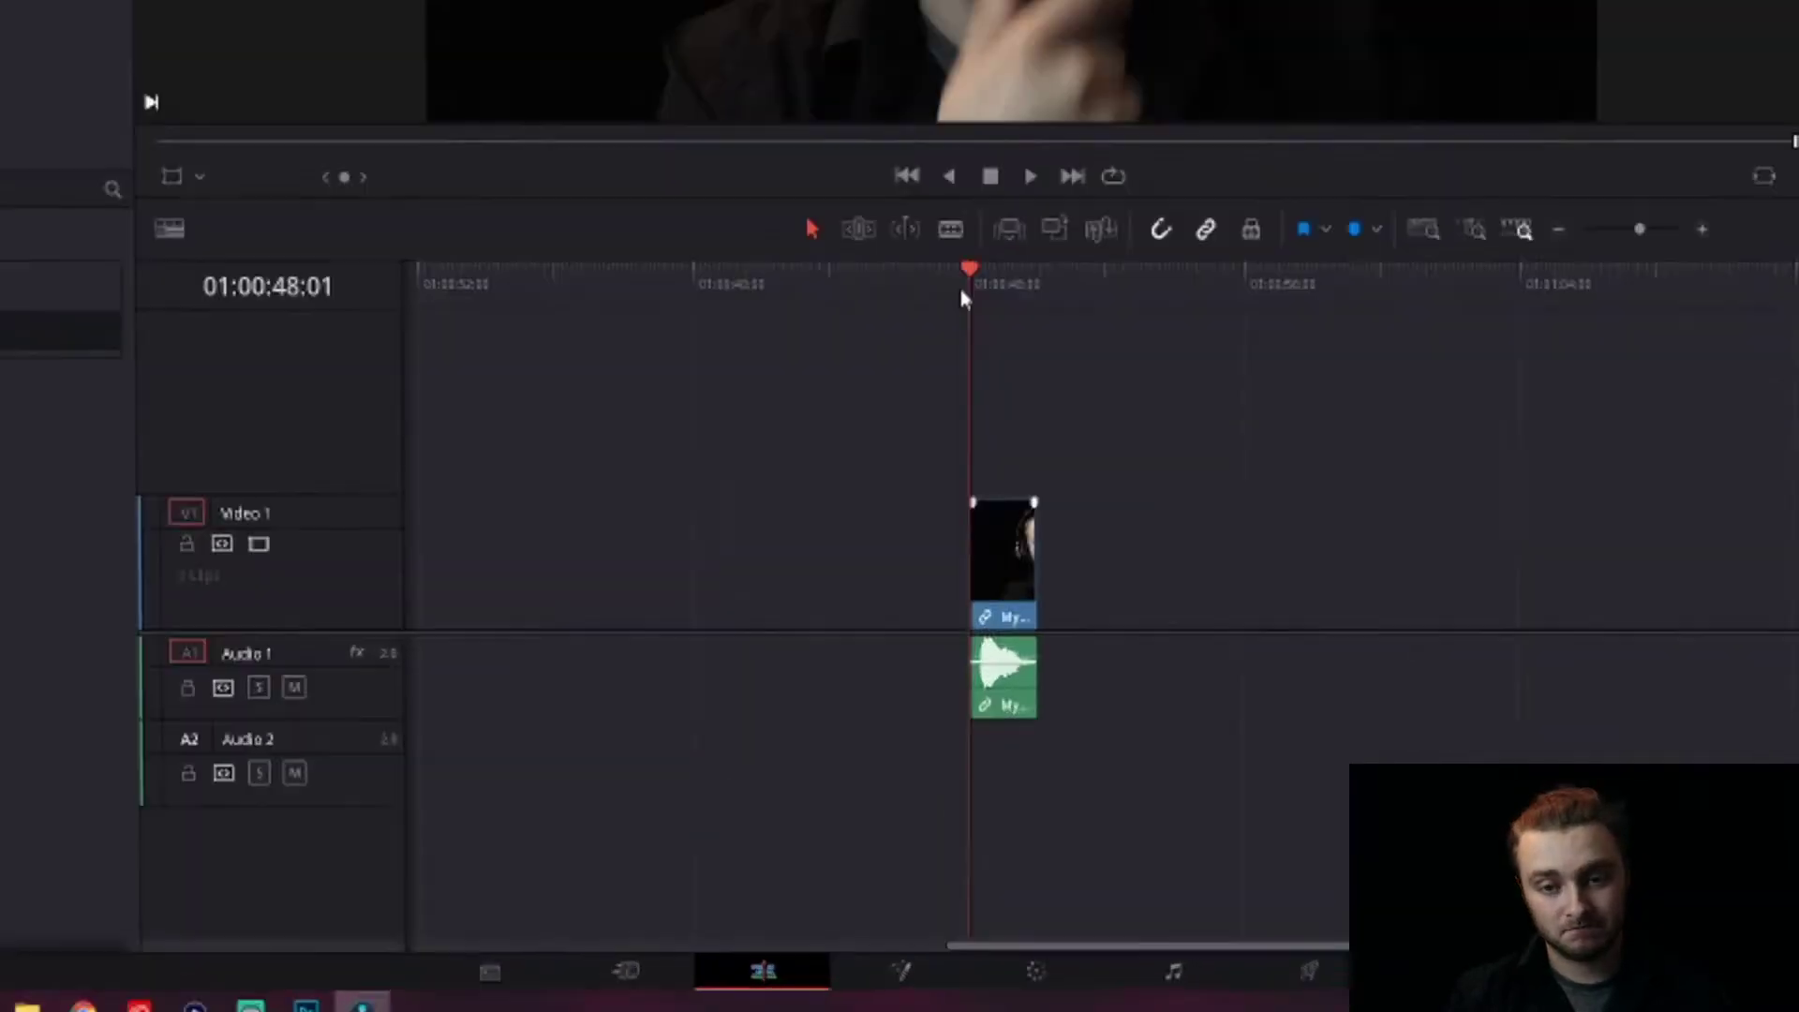
Play the webcam clip, stop at 01:00:50:02, and select the clip on Video 1
key(space)
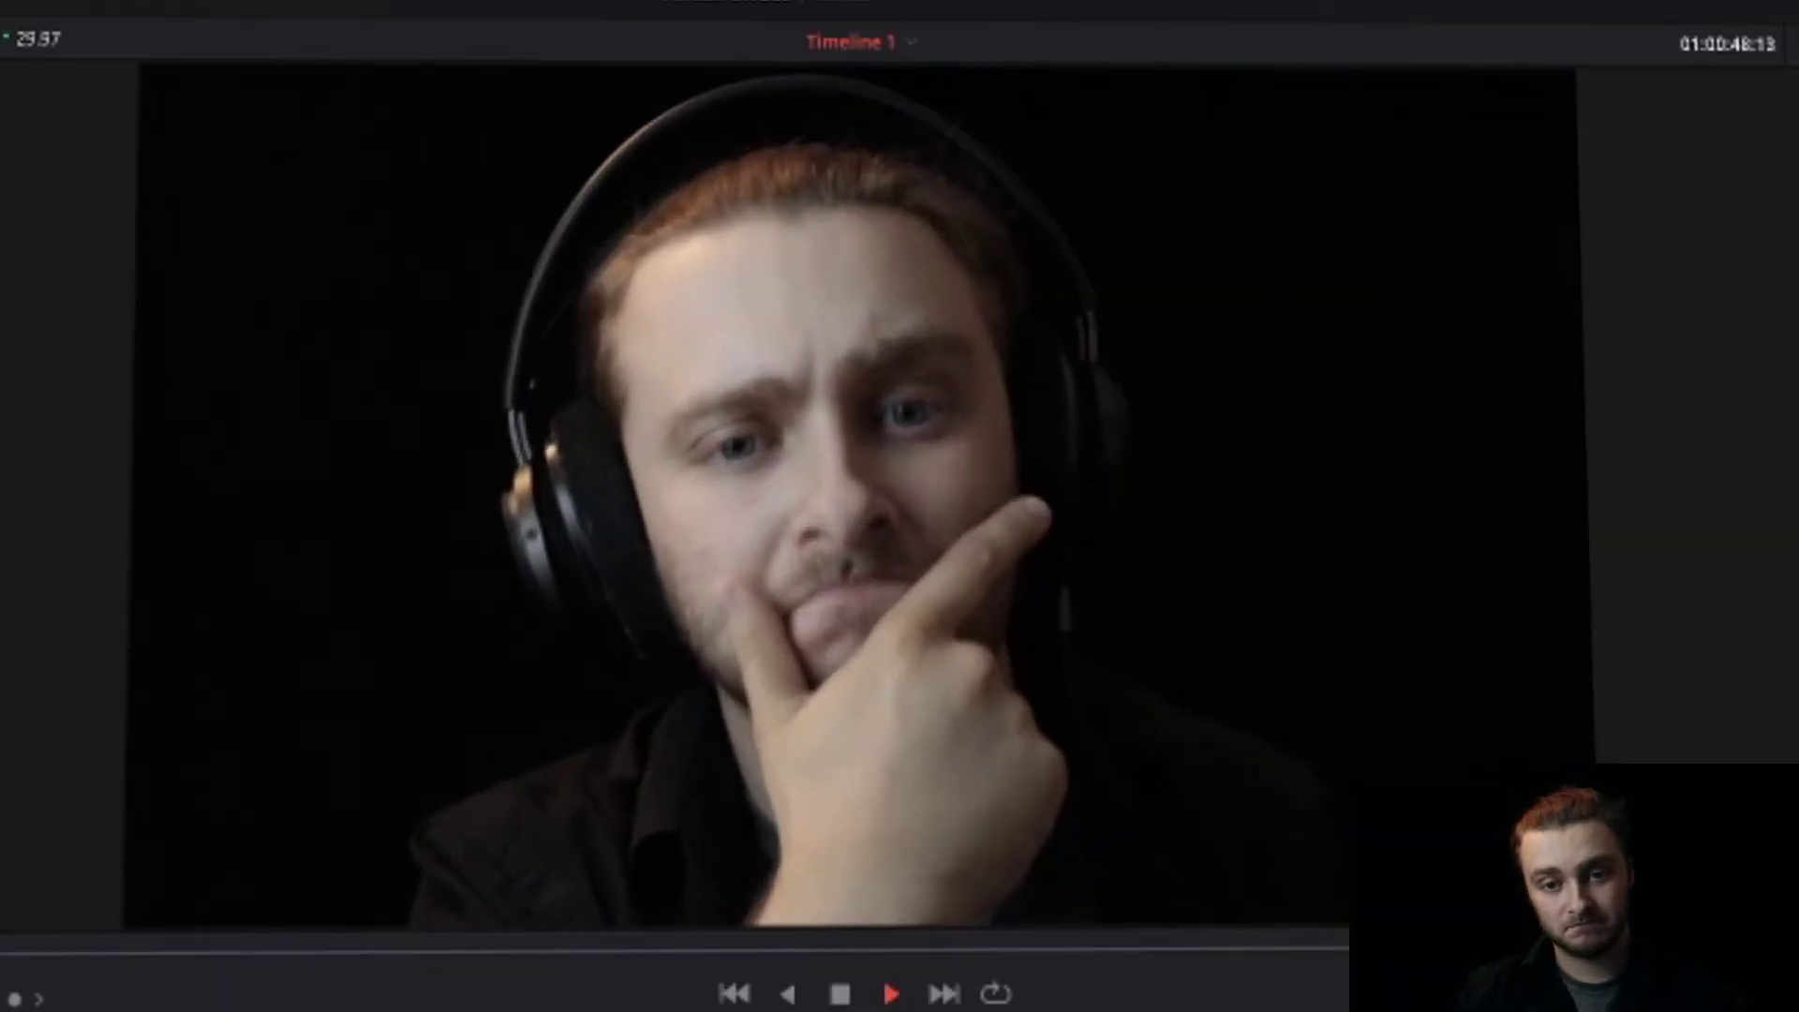
key(space)
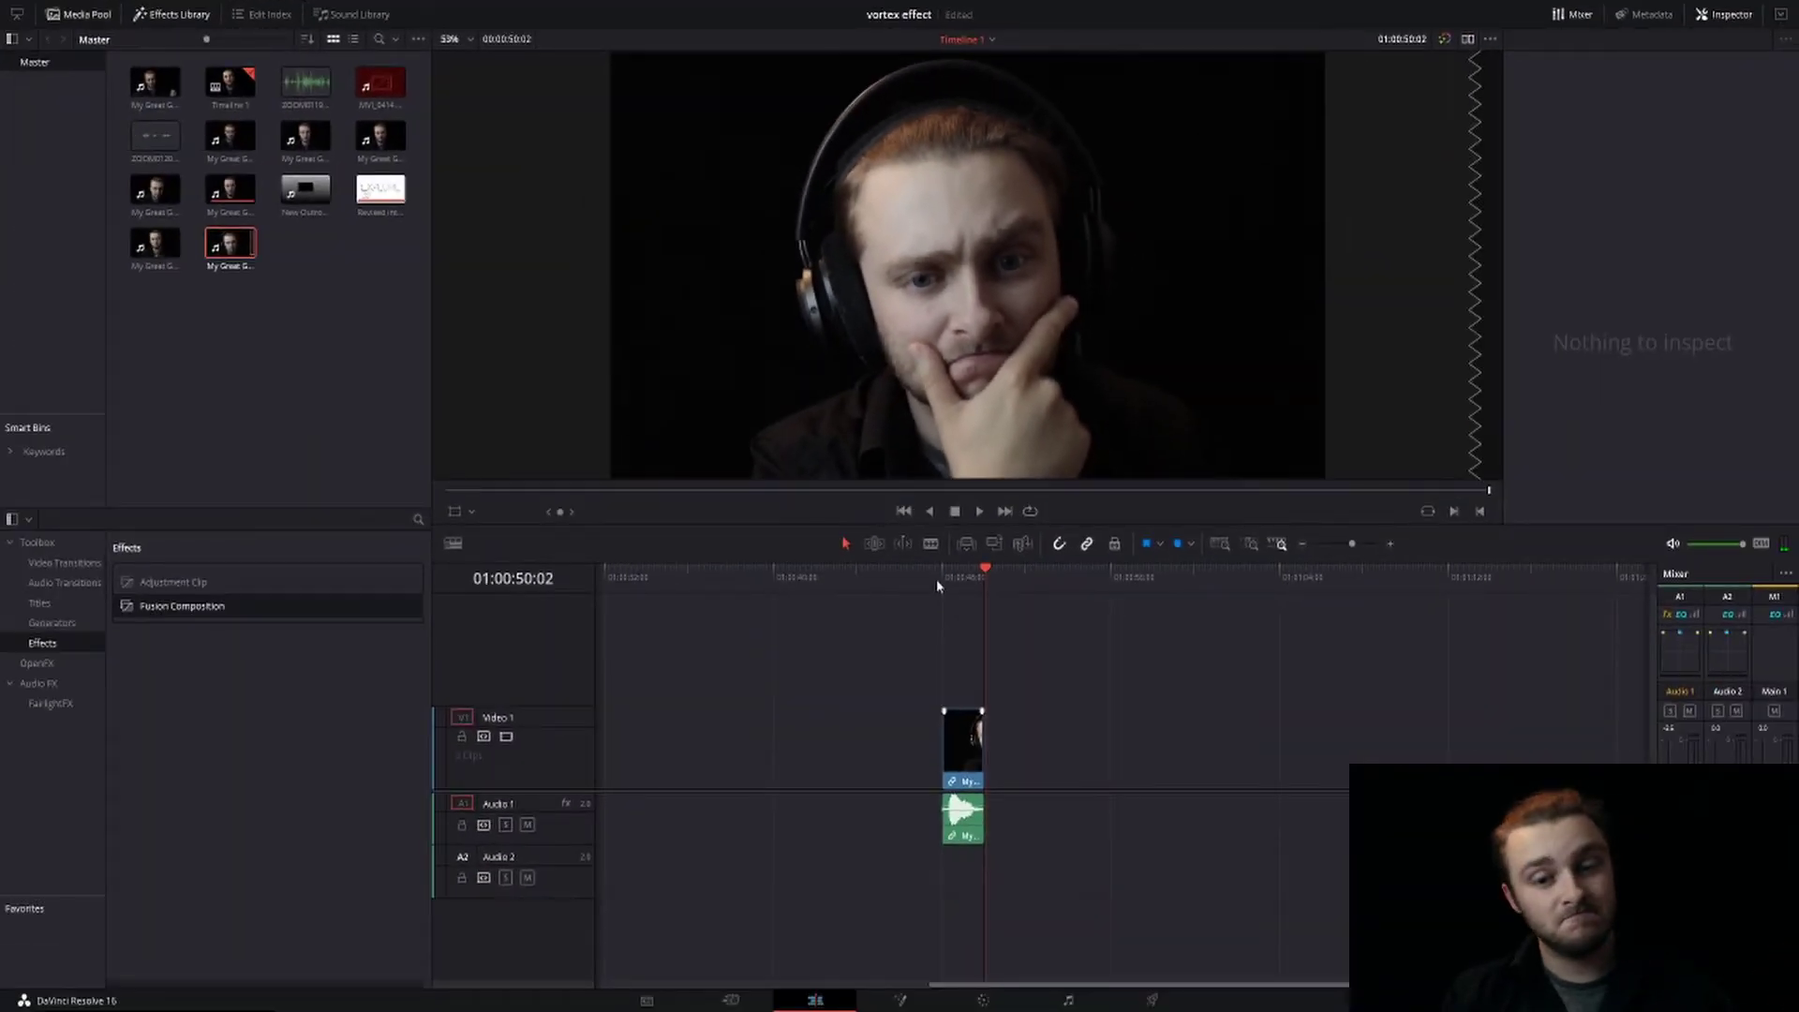
click(975, 752)
Open the clip in Fusion, shift both nodes down-right, and show MediaOut1 in the viewer
click(900, 1000)
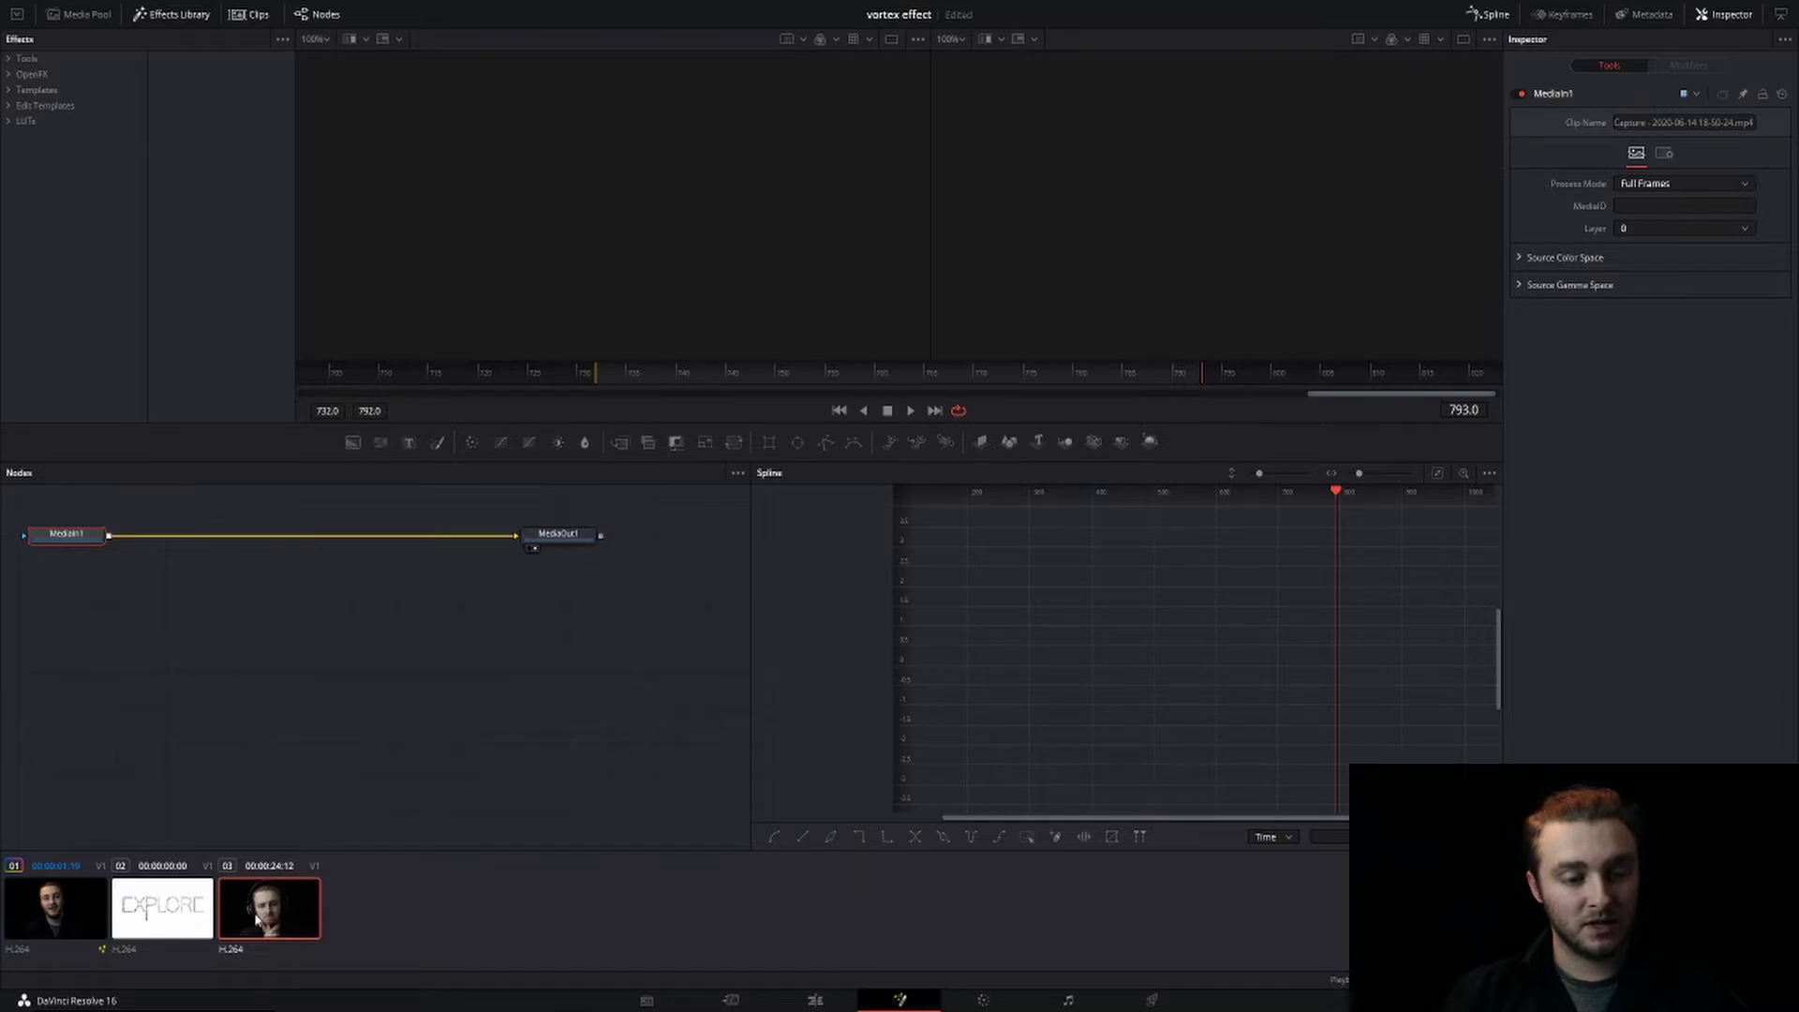
drag(619, 630, 30, 522)
drag(551, 544, 600, 579)
click(600, 579)
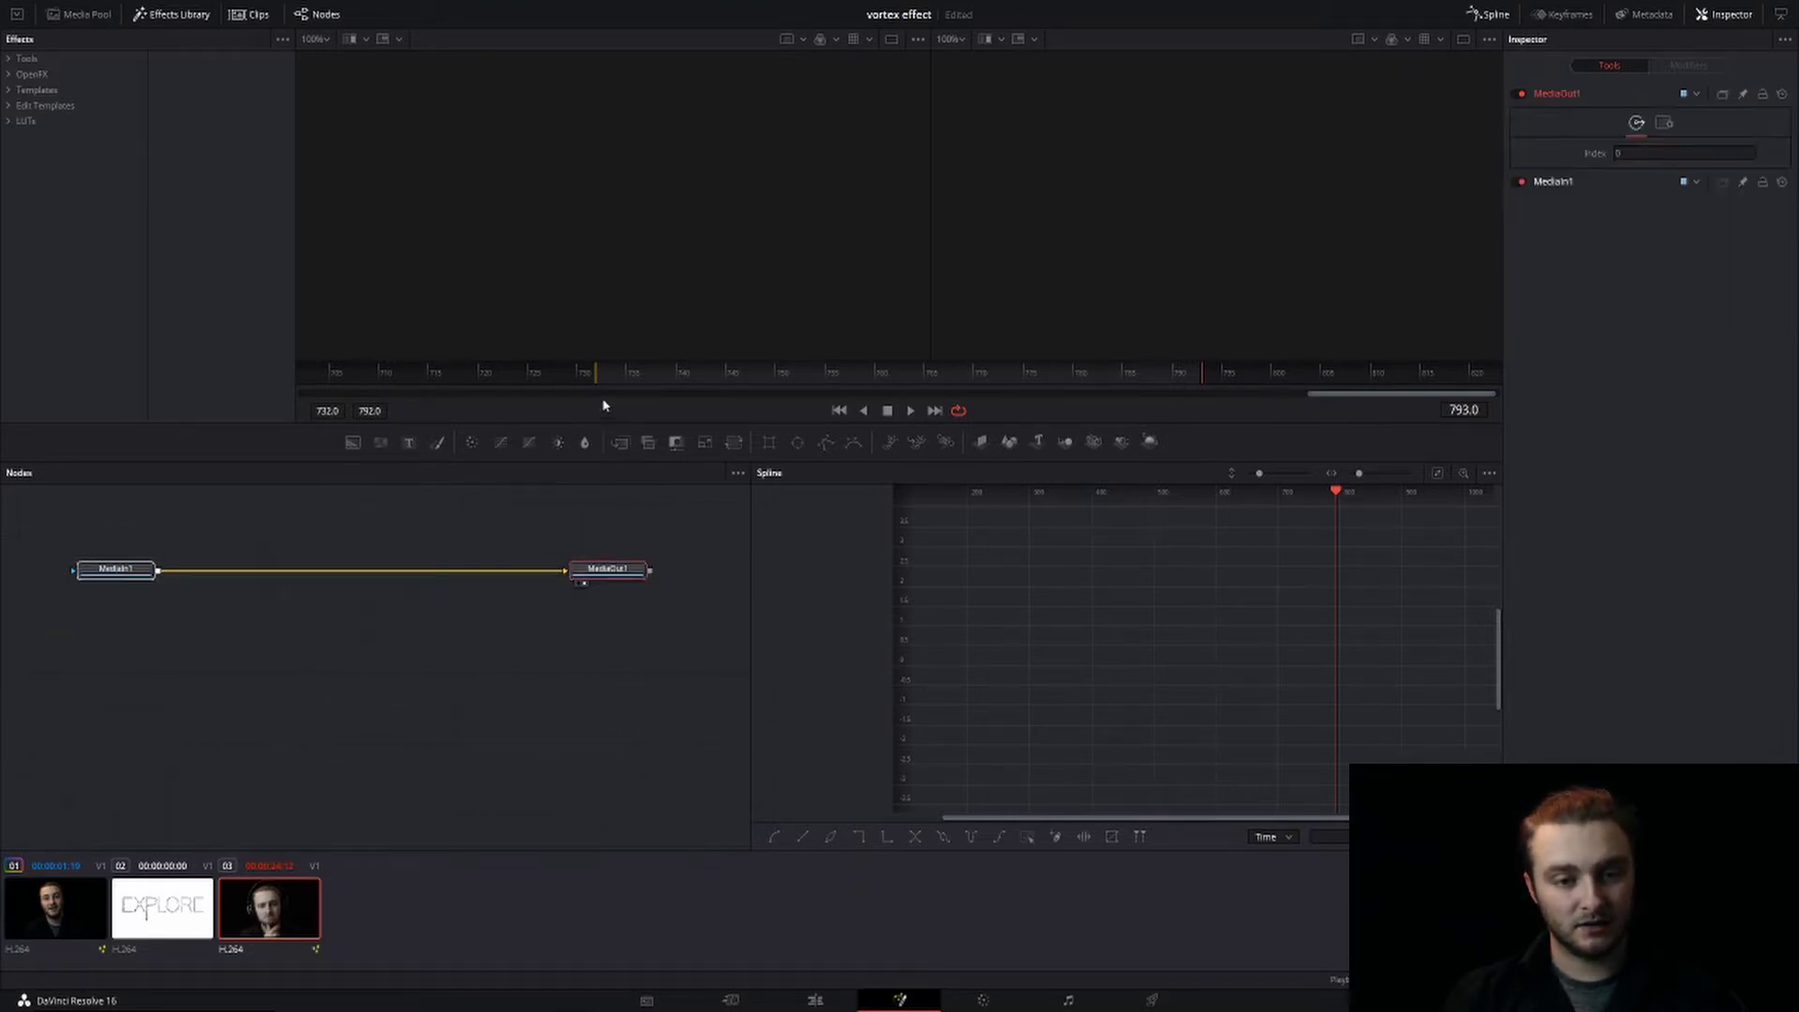
click(603, 377)
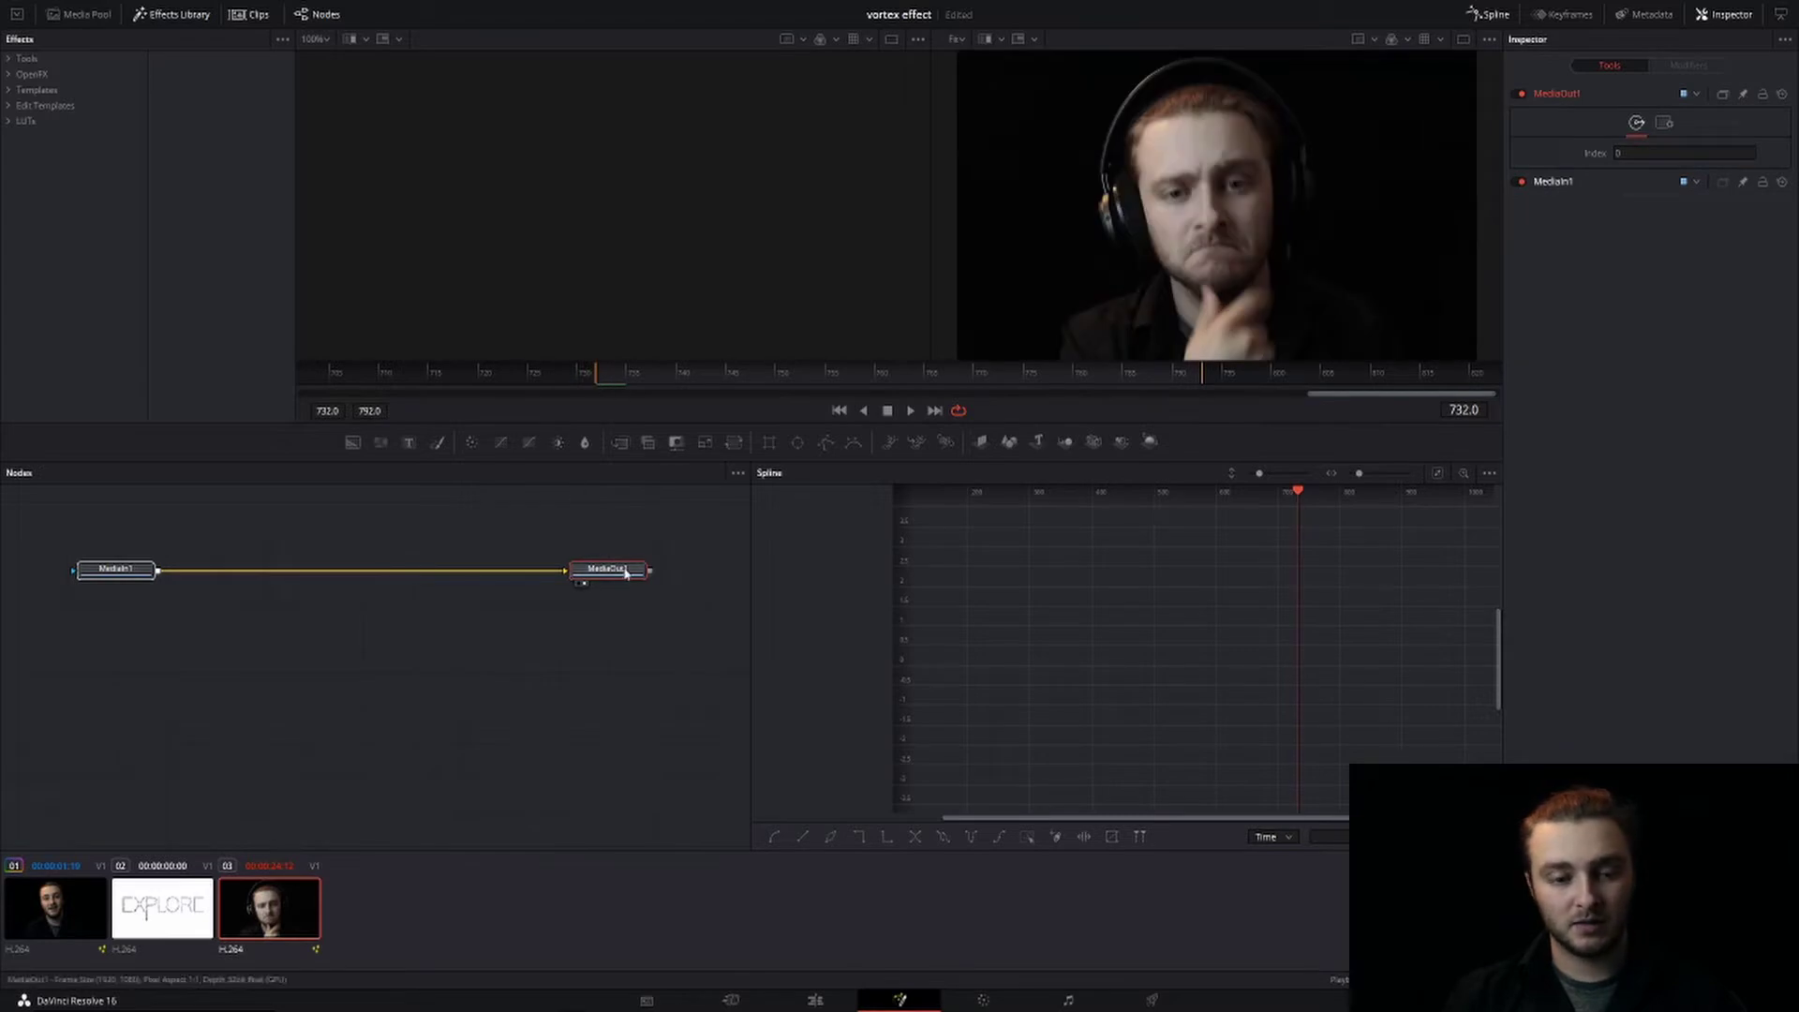
Select only MediaIn1 and lower it to make room, then bring up the tool search
click(140, 569)
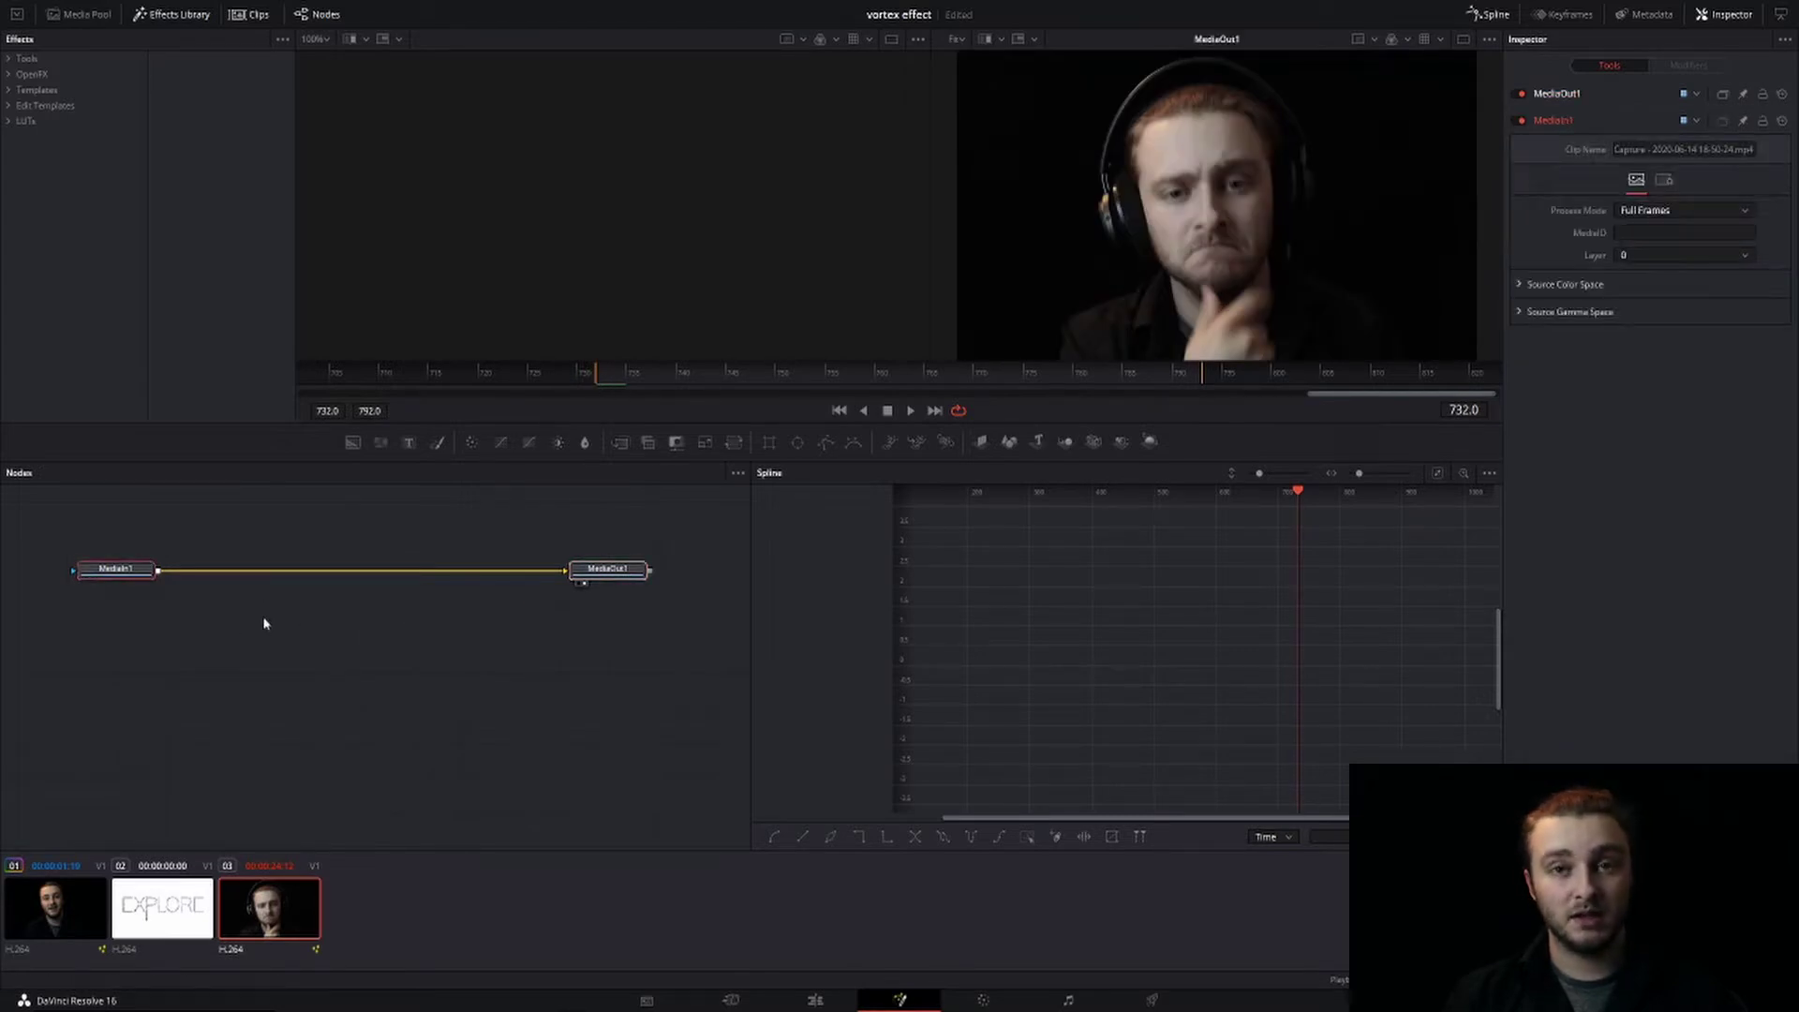
click(125, 579)
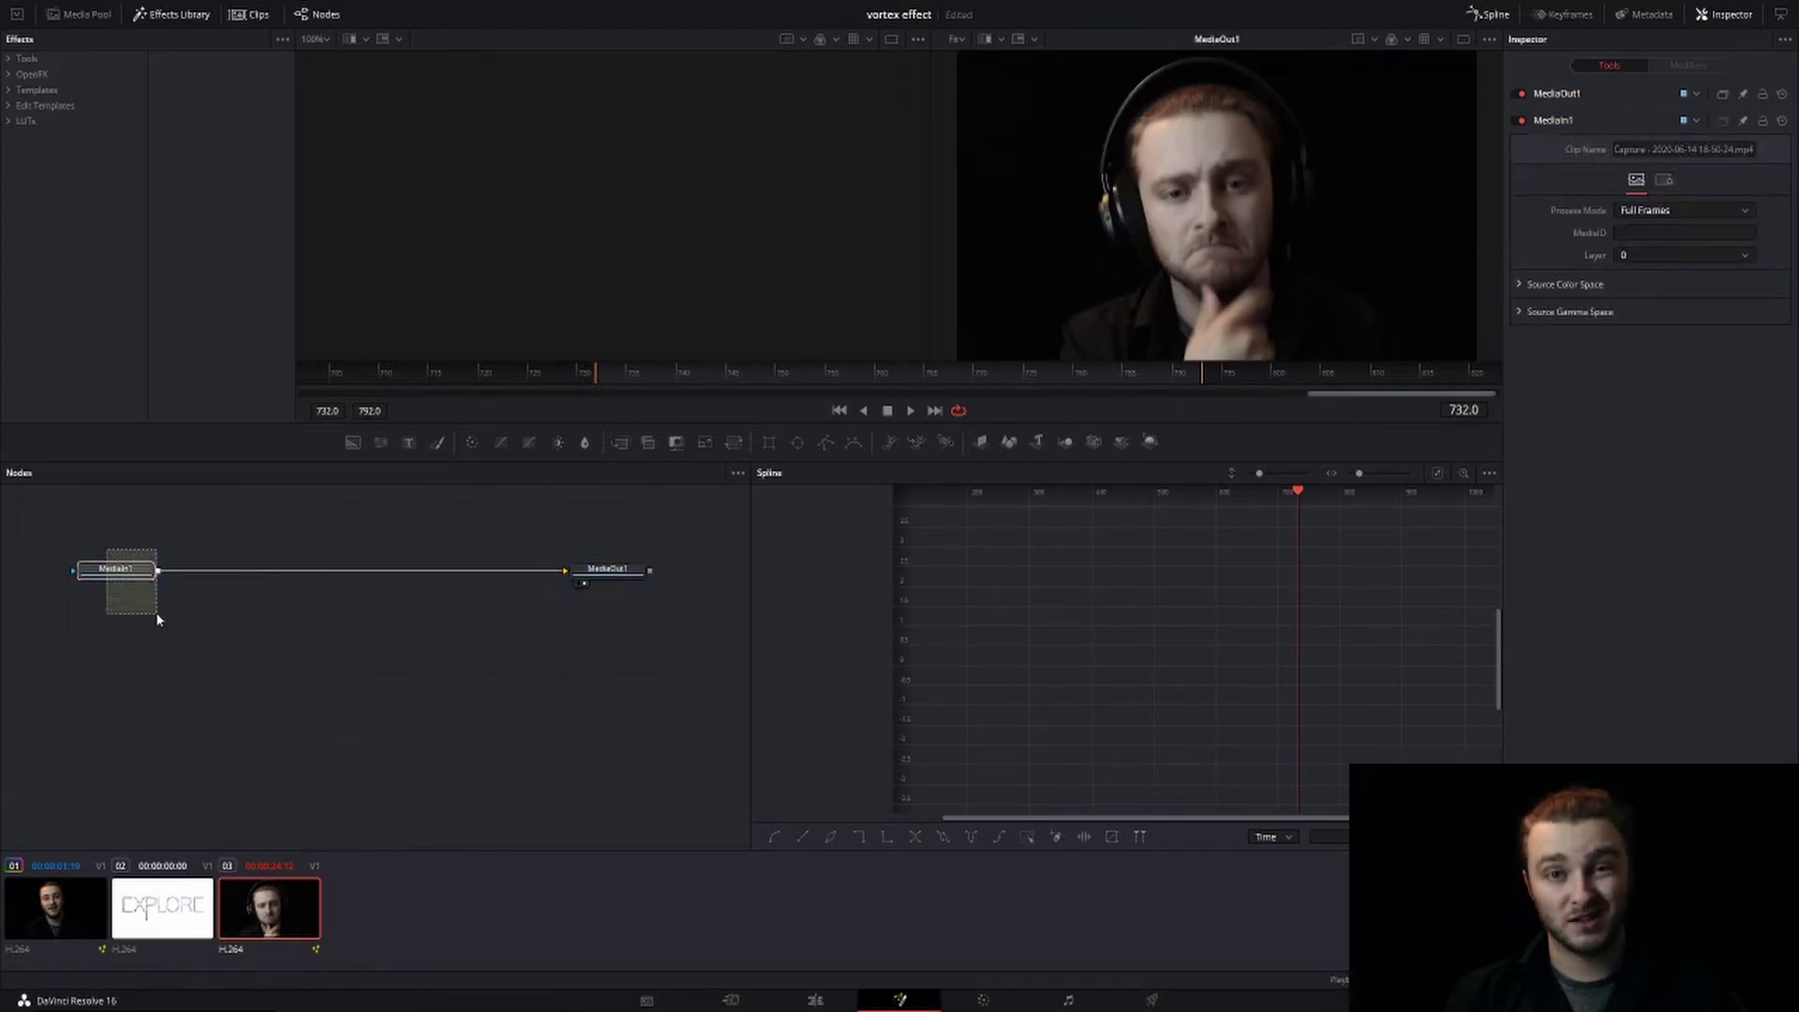
drag(129, 571, 128, 605)
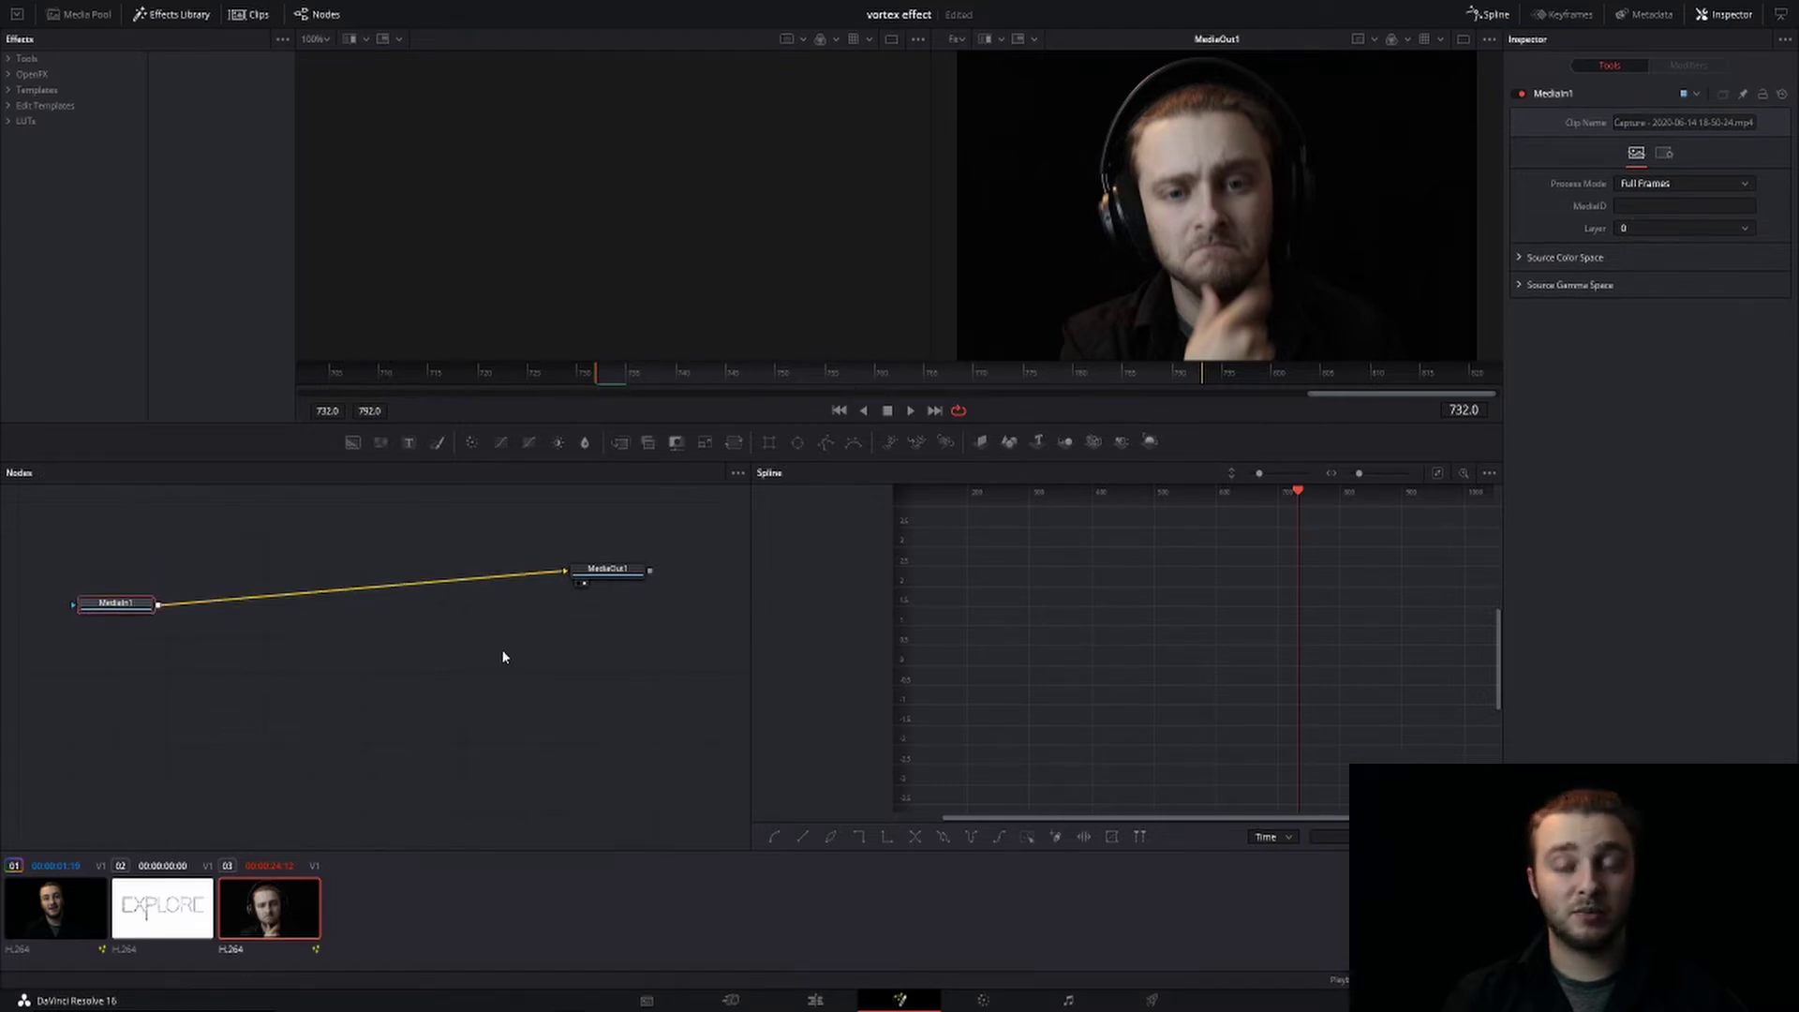
key(shift+space)
Search 'vortex' and add the Vortex (Vtx) tool after MediaIn1
text(vortex)
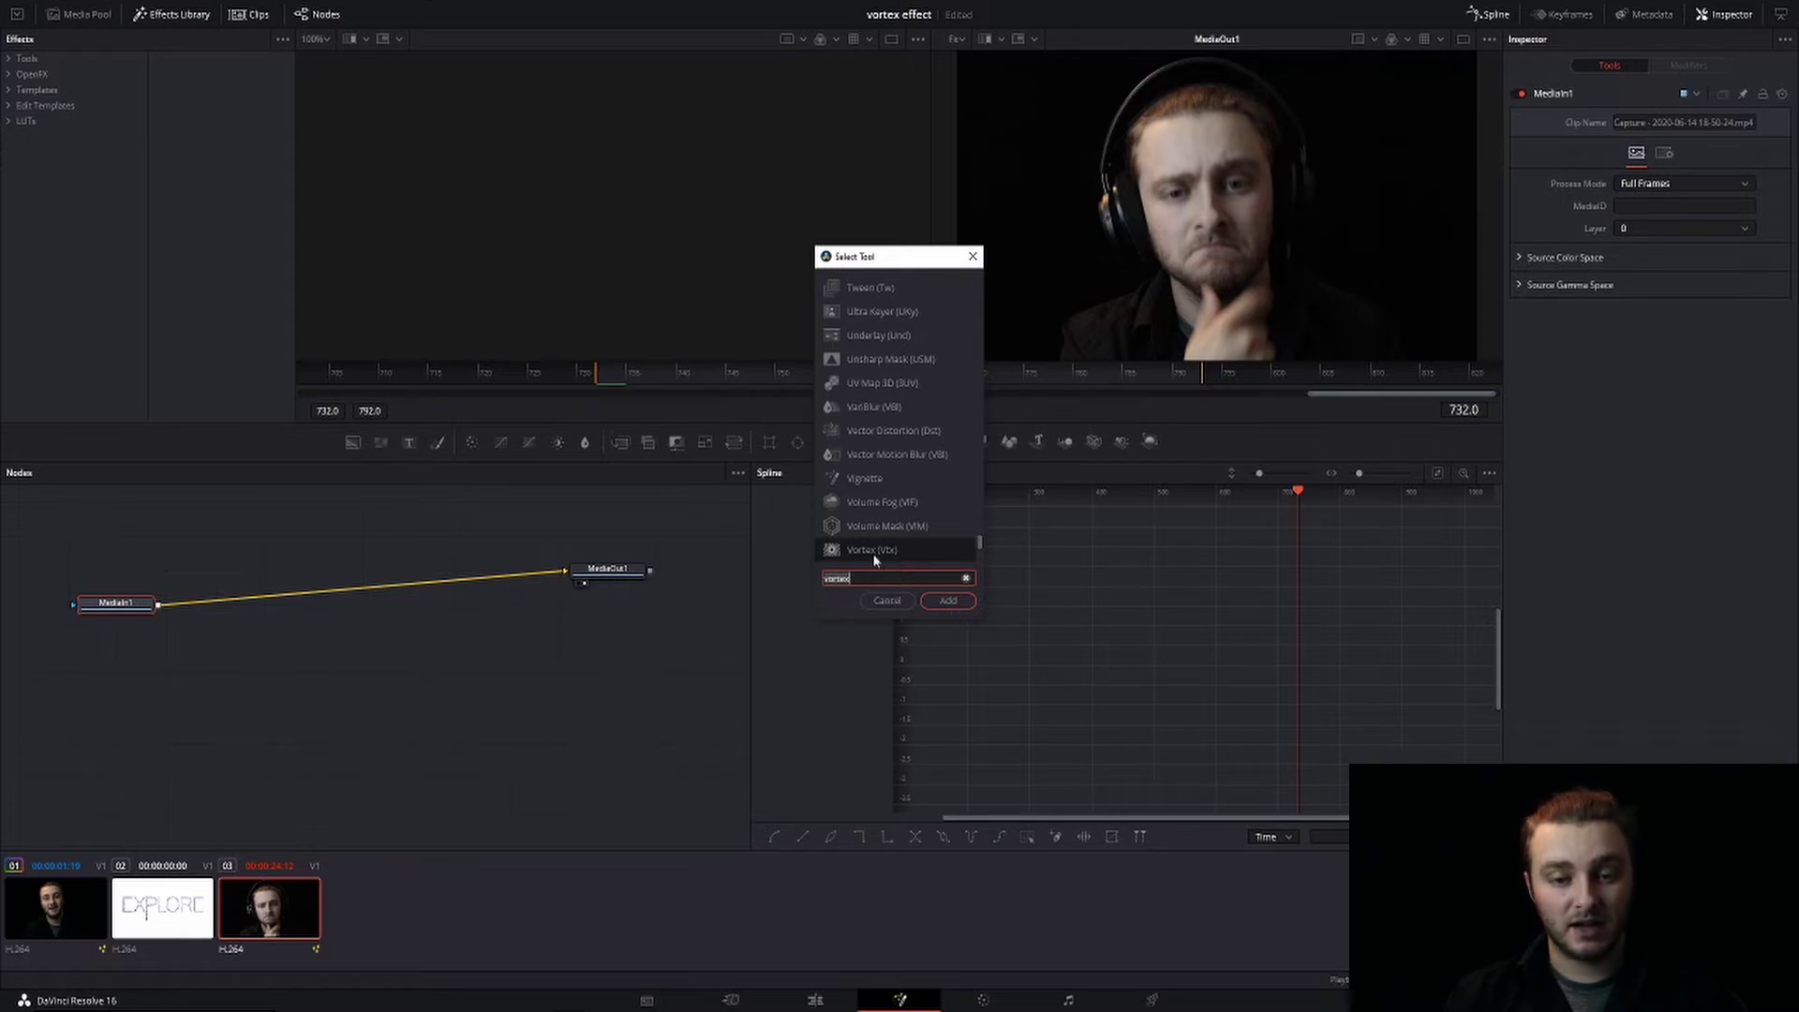
click(952, 602)
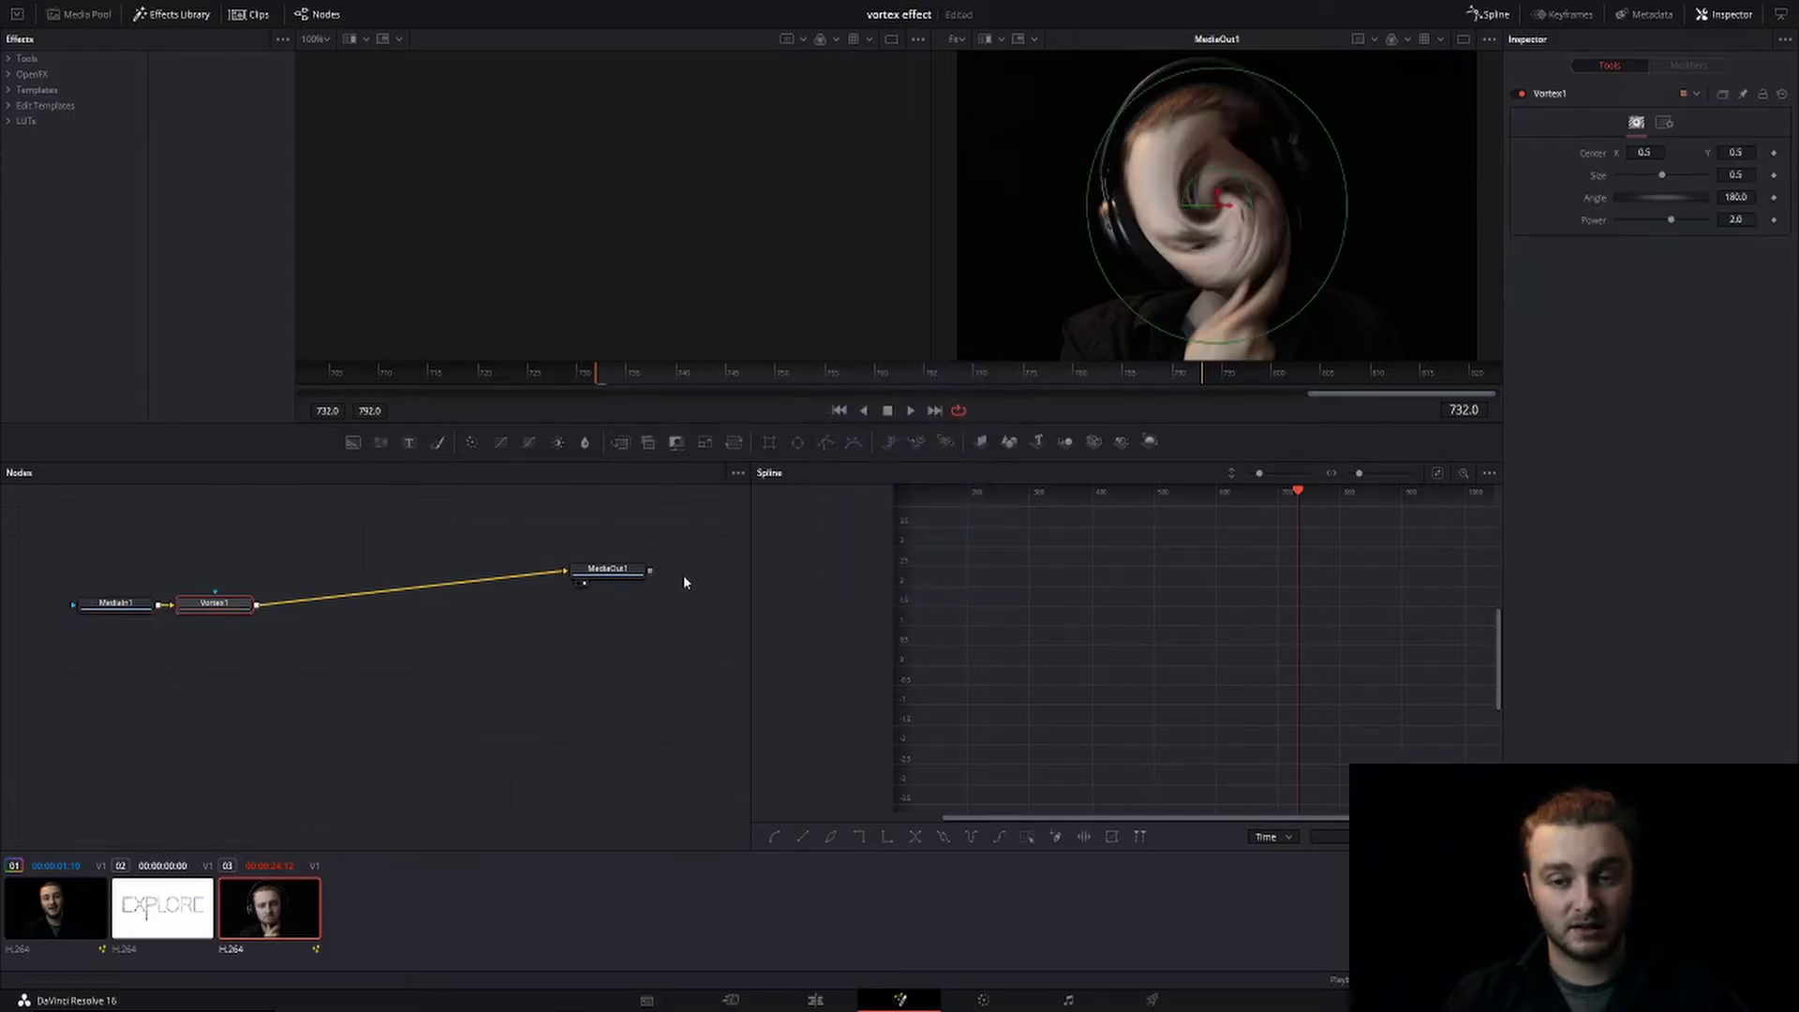
Nudge the vortex centre left, set Size to 0.0, and place Vortex1 between MediaIn1 and MediaOut1
drag(1220, 196, 1212, 192)
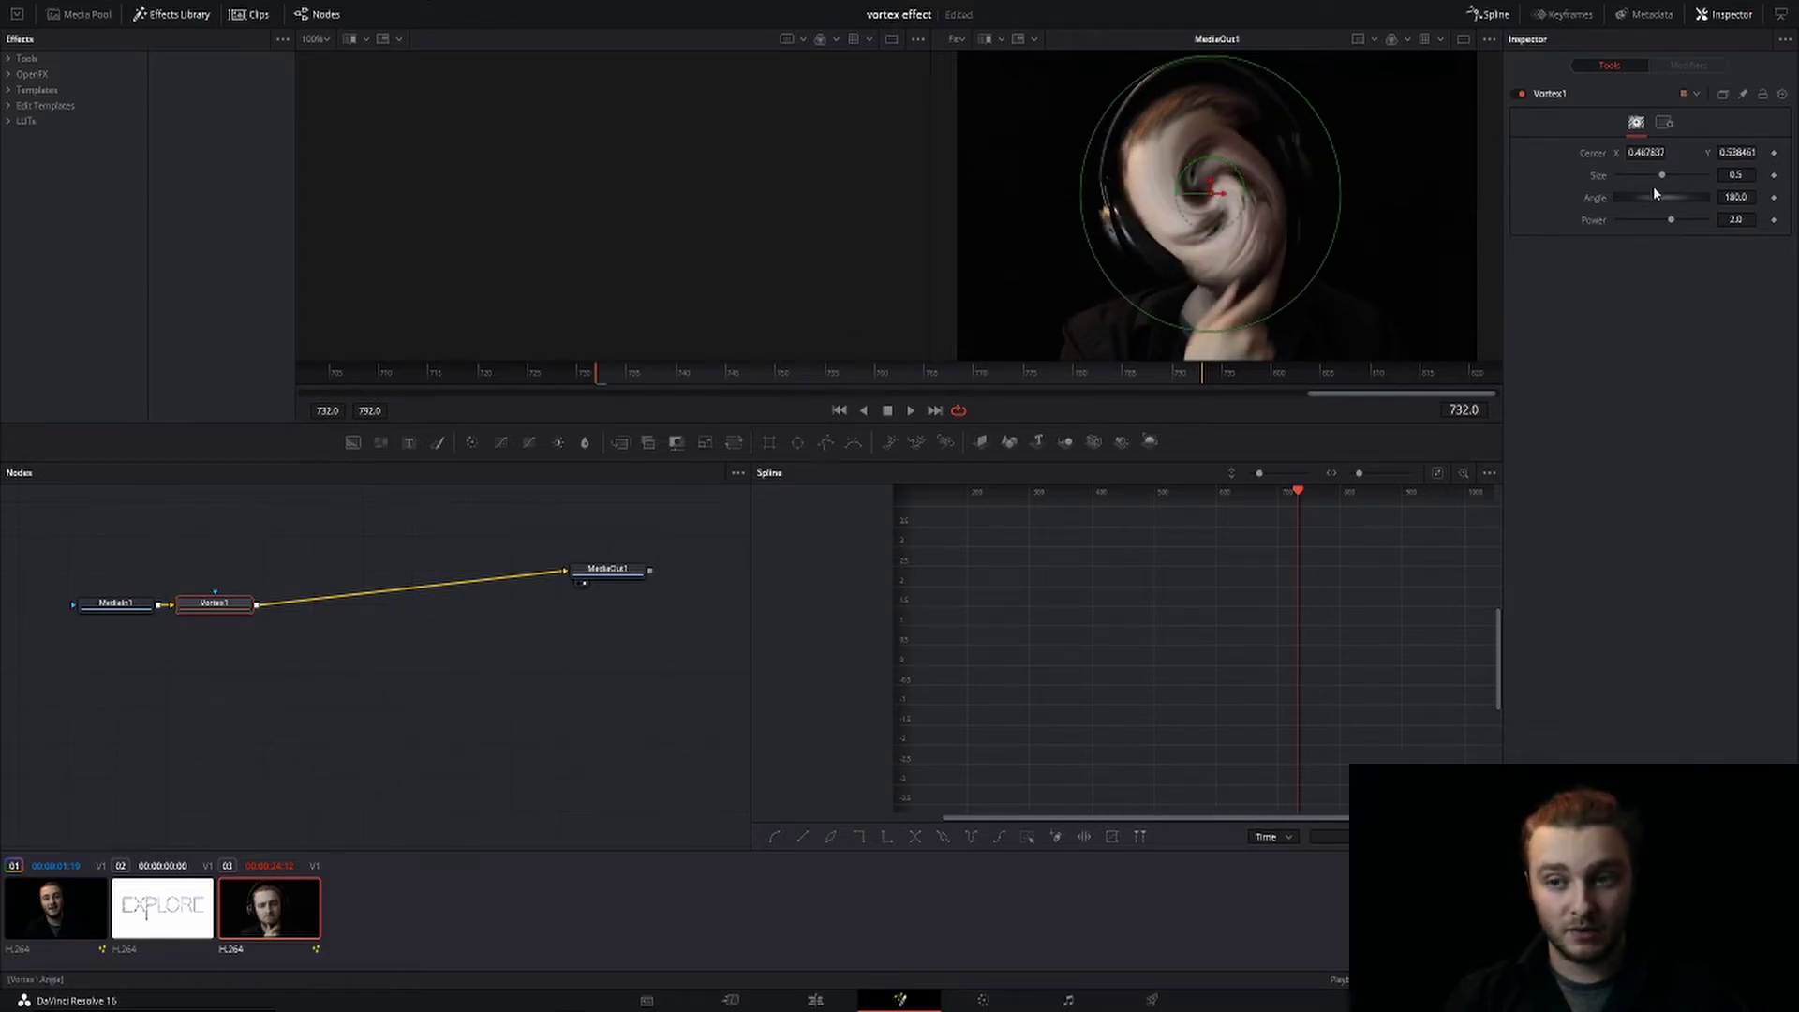
drag(1662, 174, 1555, 183)
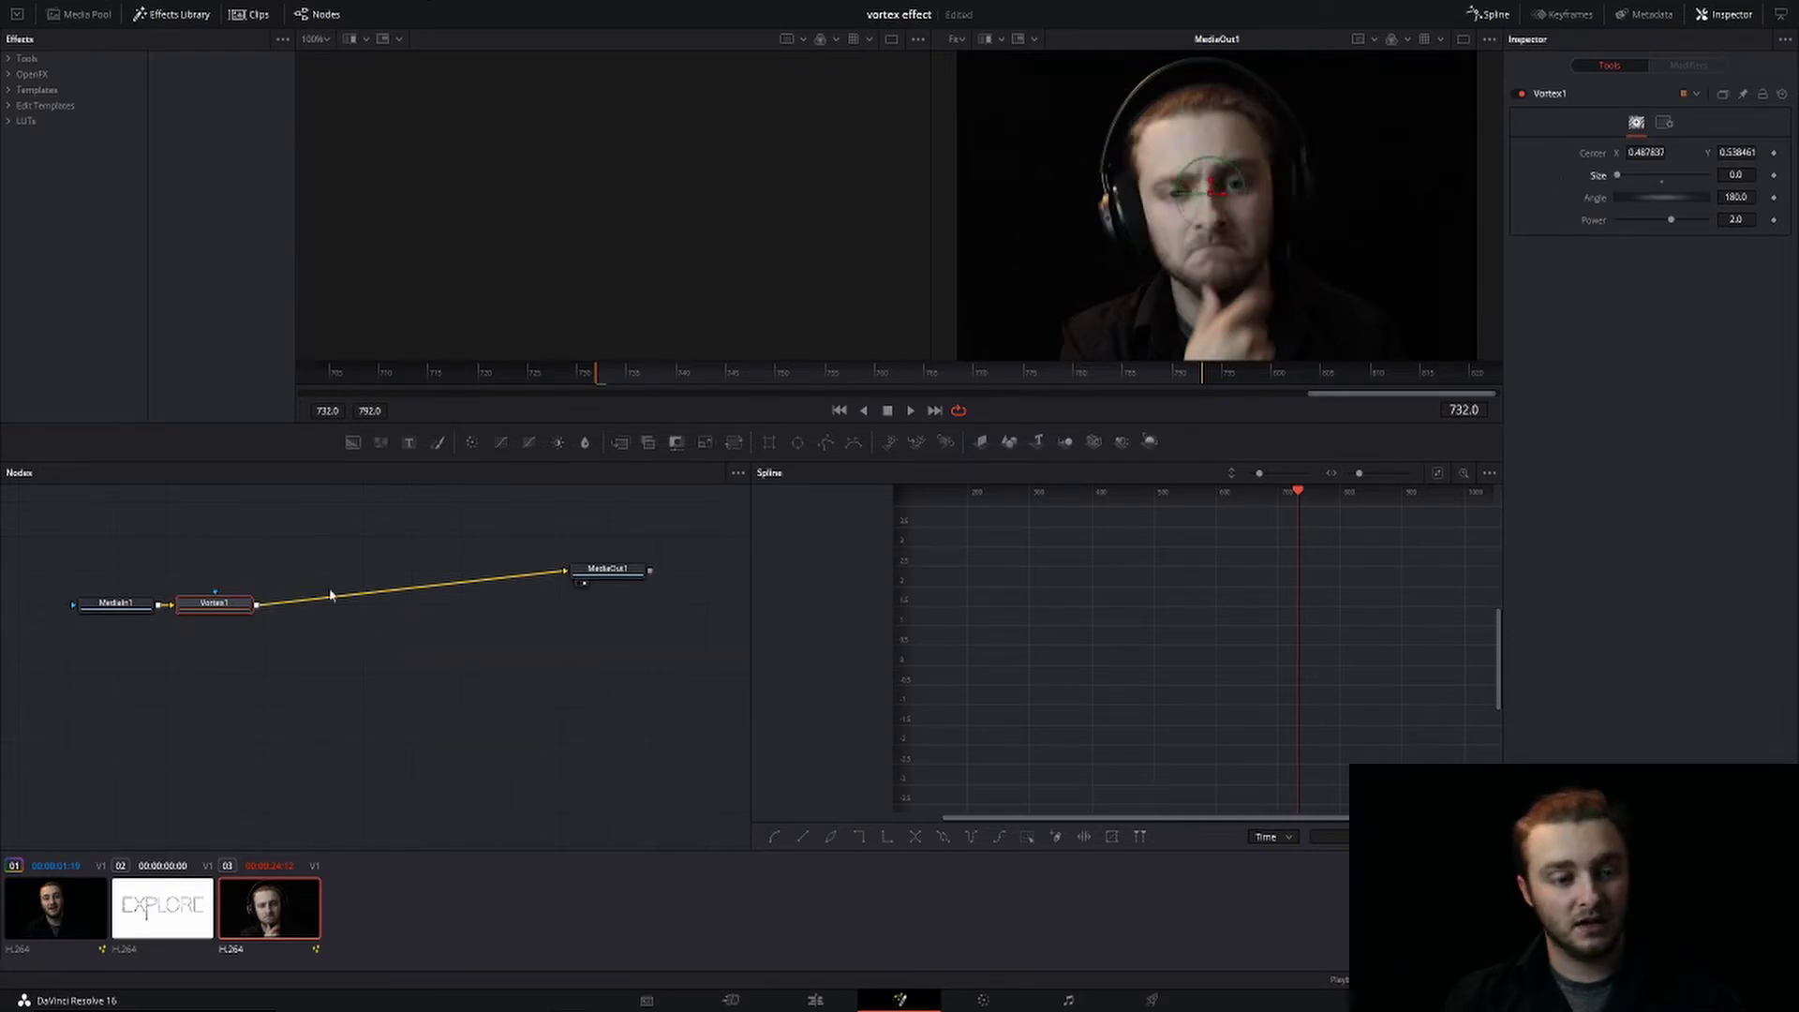
drag(141, 604, 91, 570)
drag(242, 600, 291, 601)
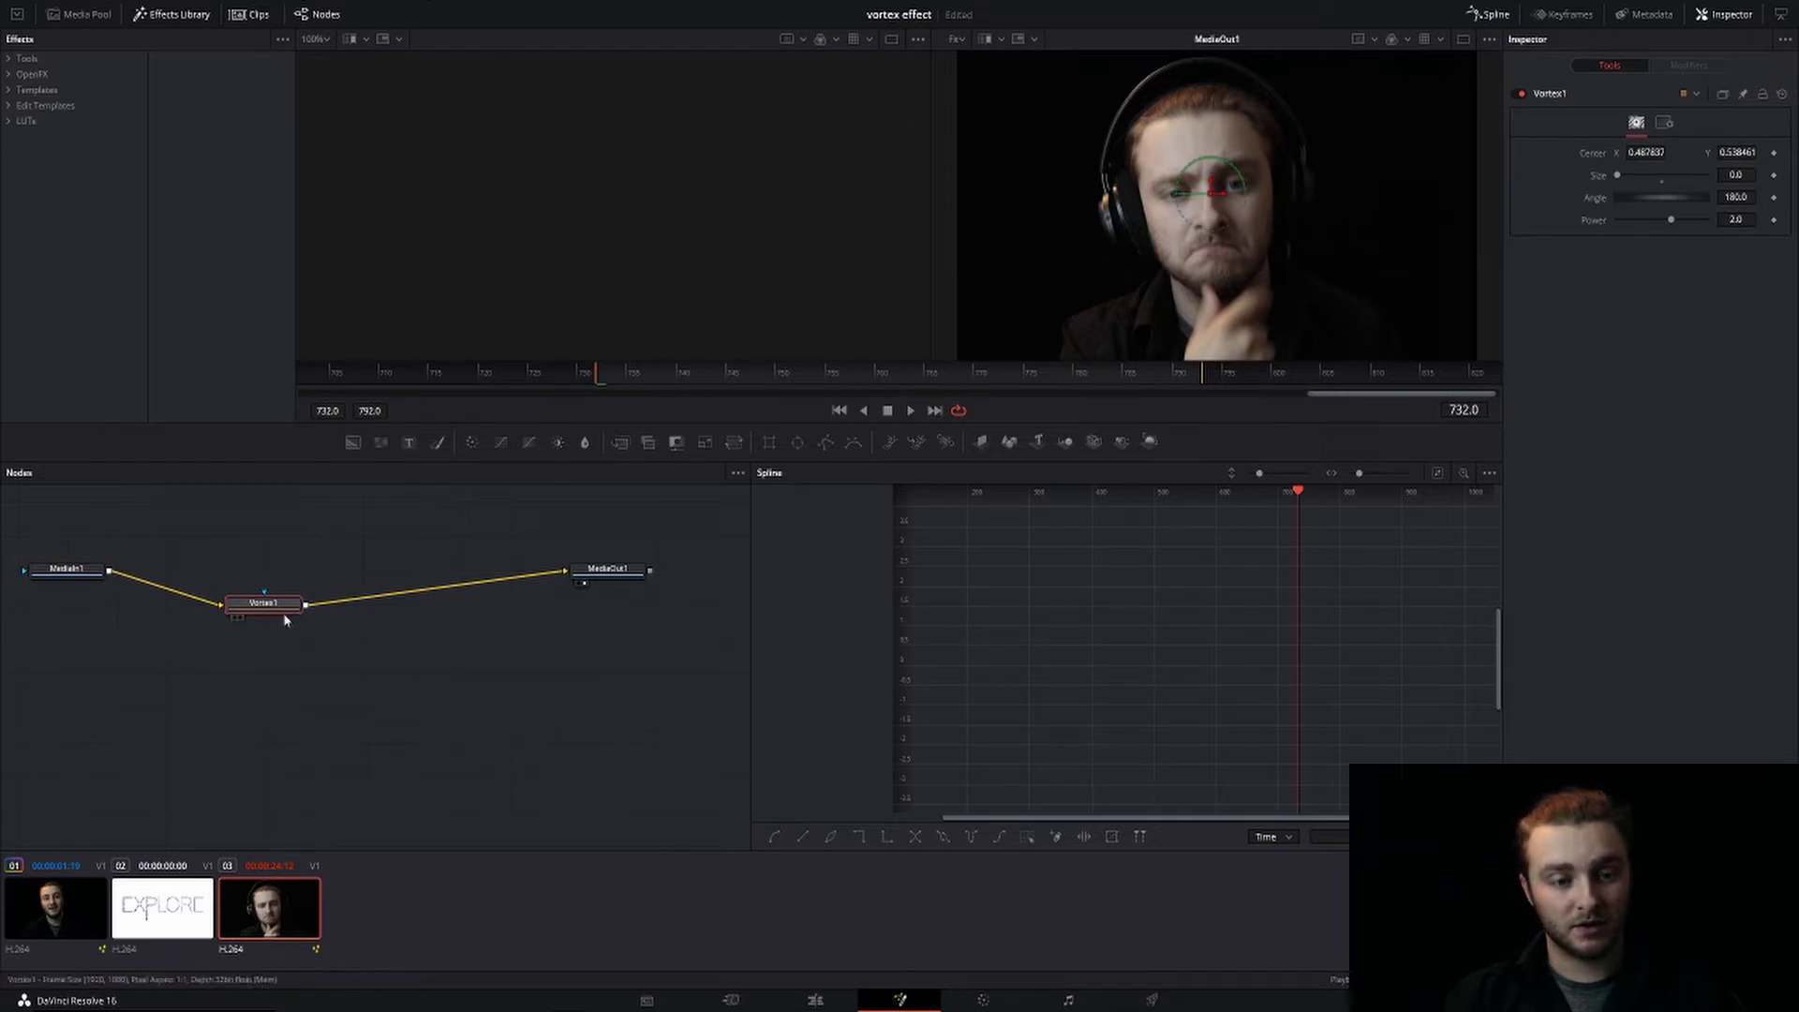
Keyframe the vortex Center, Size, Angle and Power at frame 732, then scrub to a later frame
click(1775, 152)
click(1774, 175)
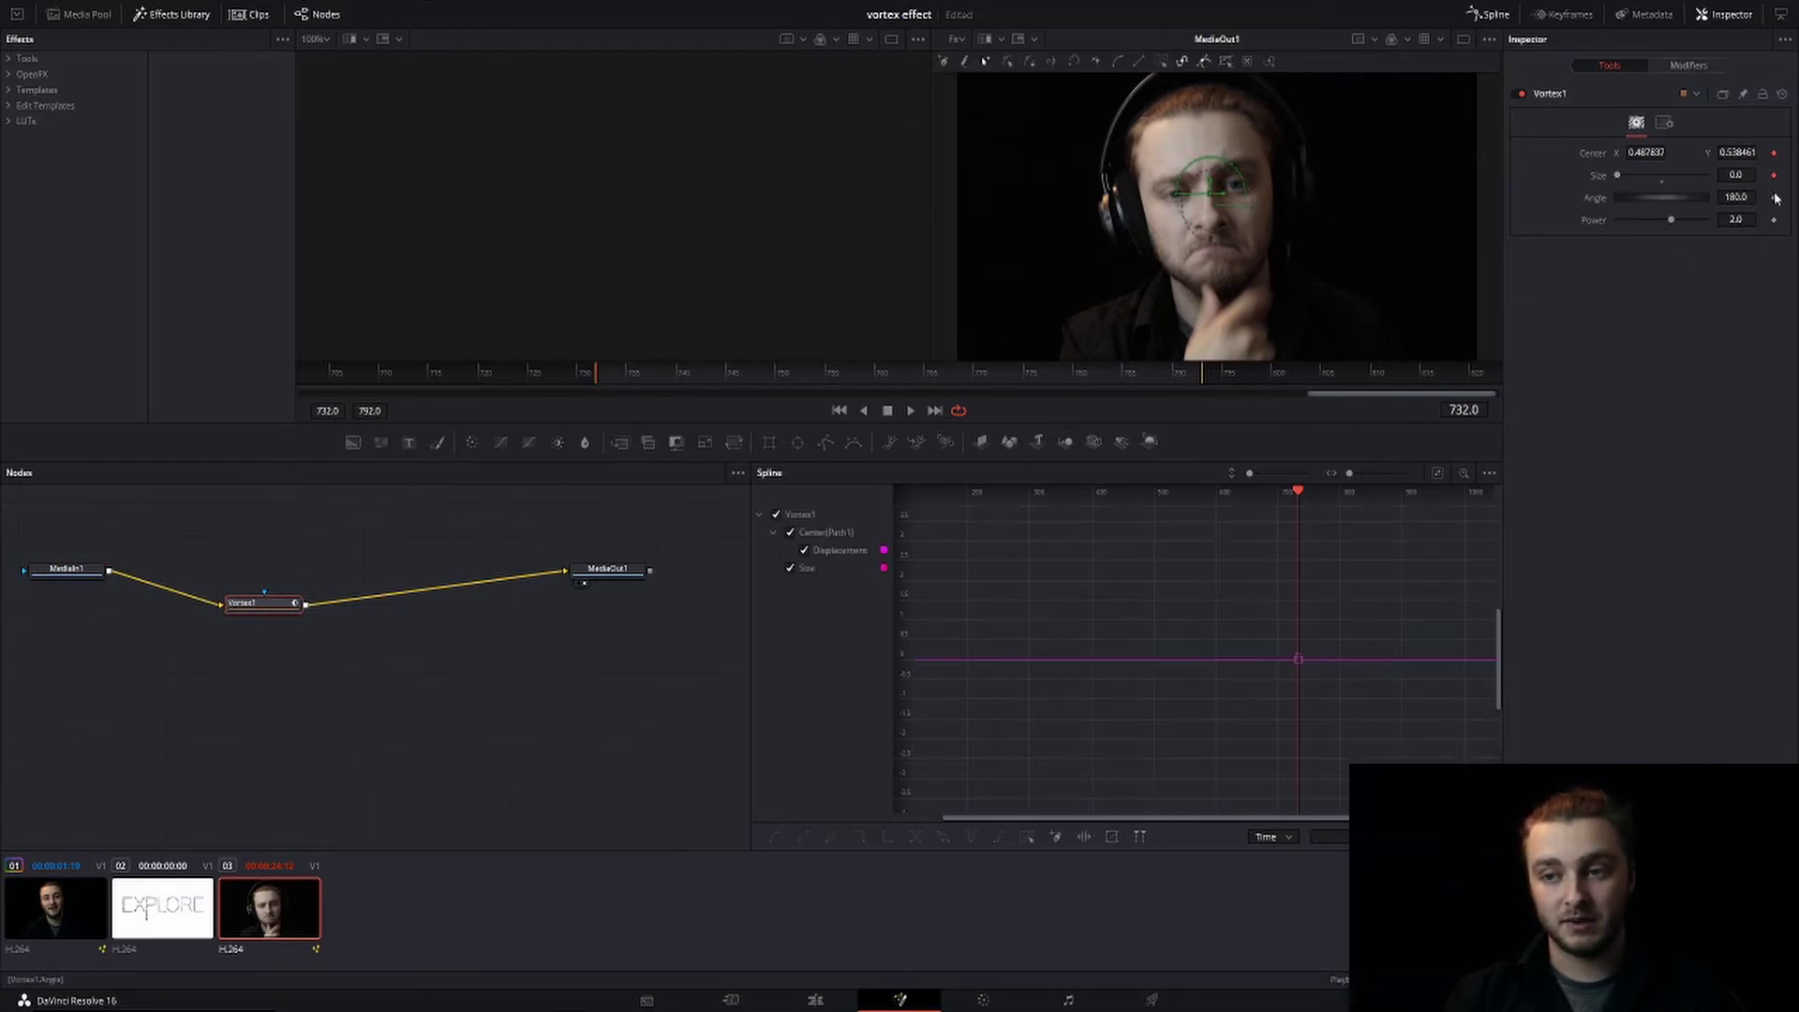
click(1774, 197)
click(1774, 220)
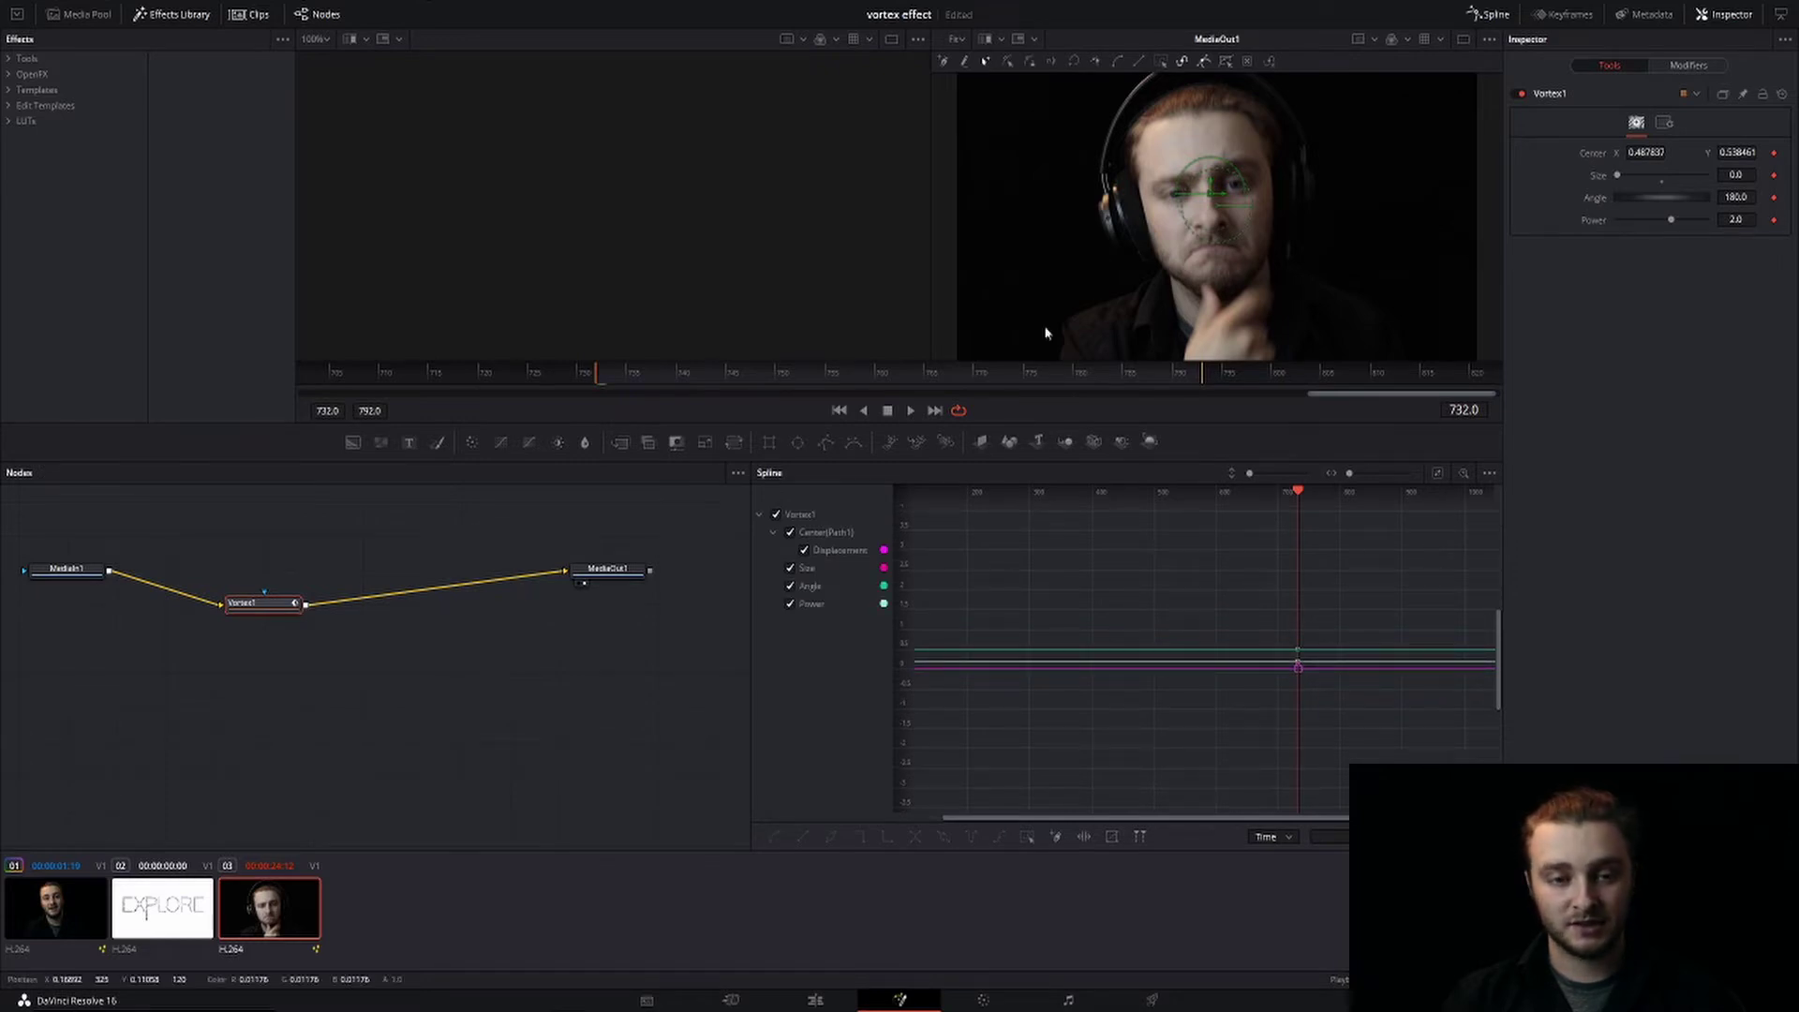
drag(601, 375, 779, 377)
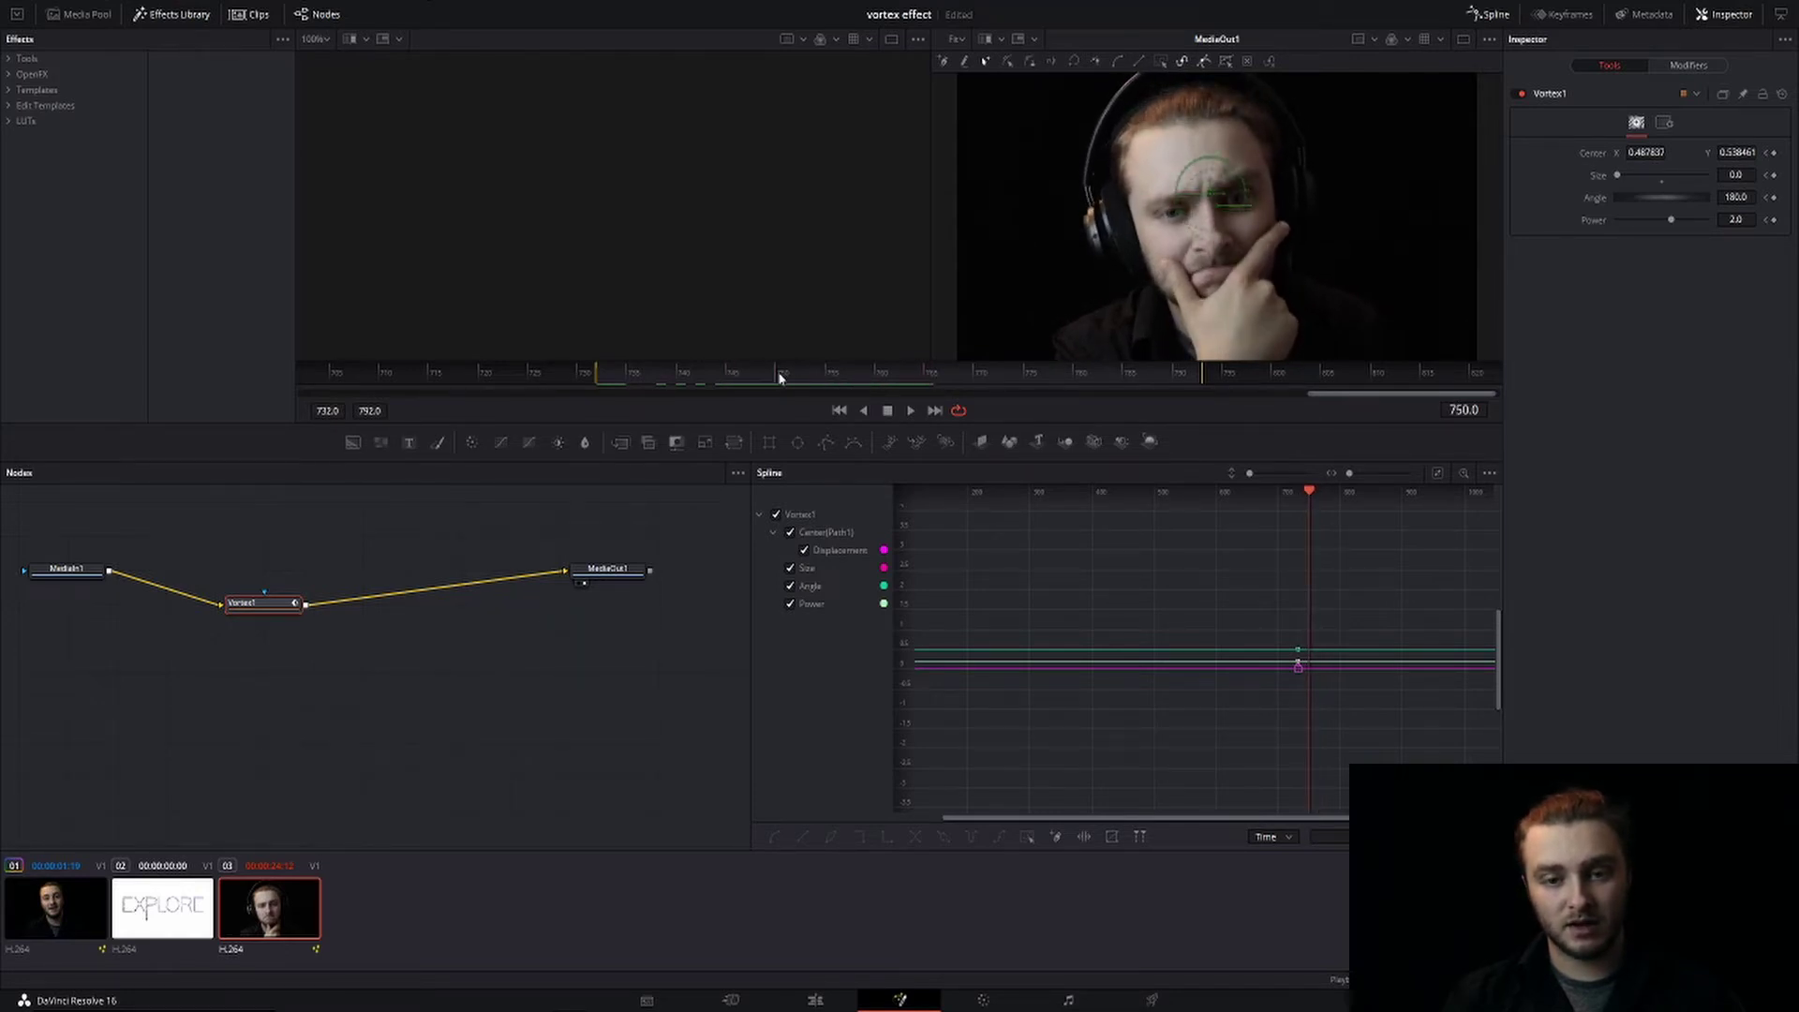
Grow the vortex Size to 0.477 and move its centre lower on the face
mouse_move(1617, 180)
mouse_down()
mouse_move(1666, 180)
mouse_move(1666, 200)
mouse_move(1629, 198)
mouse_move(1720, 200)
mouse_move(1483, 158)
mouse_move(1585, 167)
mouse_up()
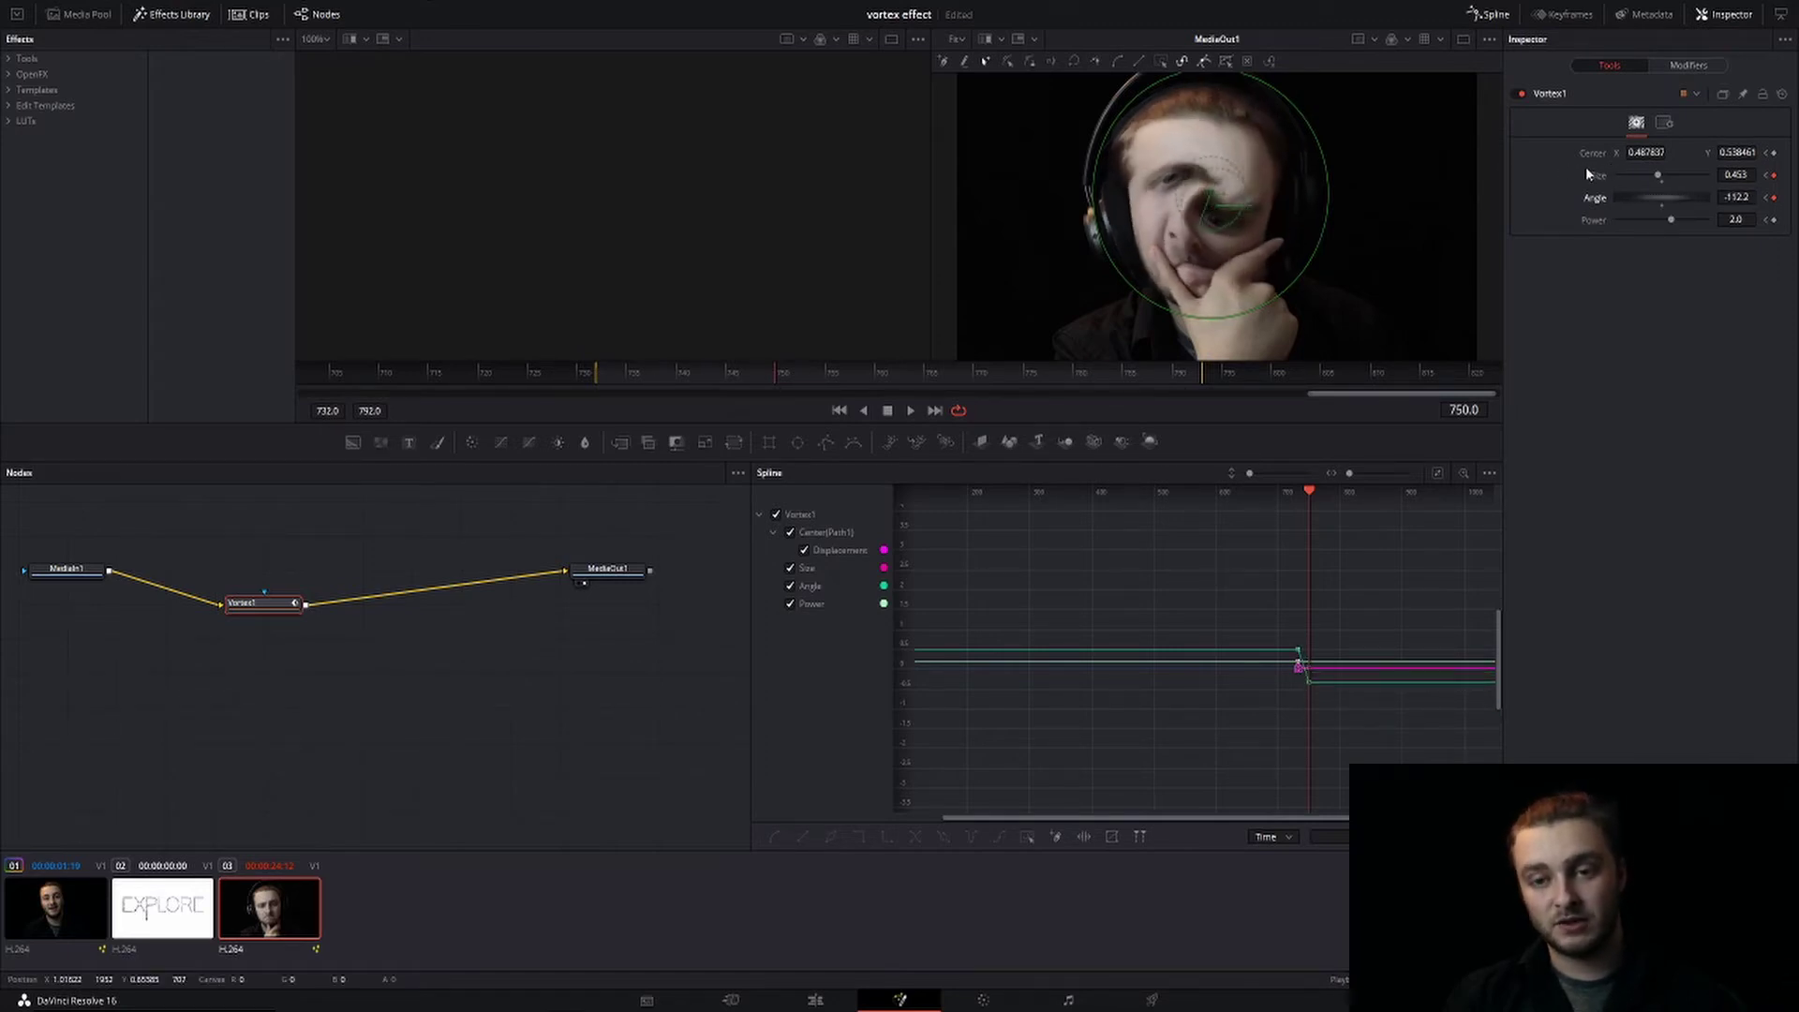
drag(1212, 201, 1212, 225)
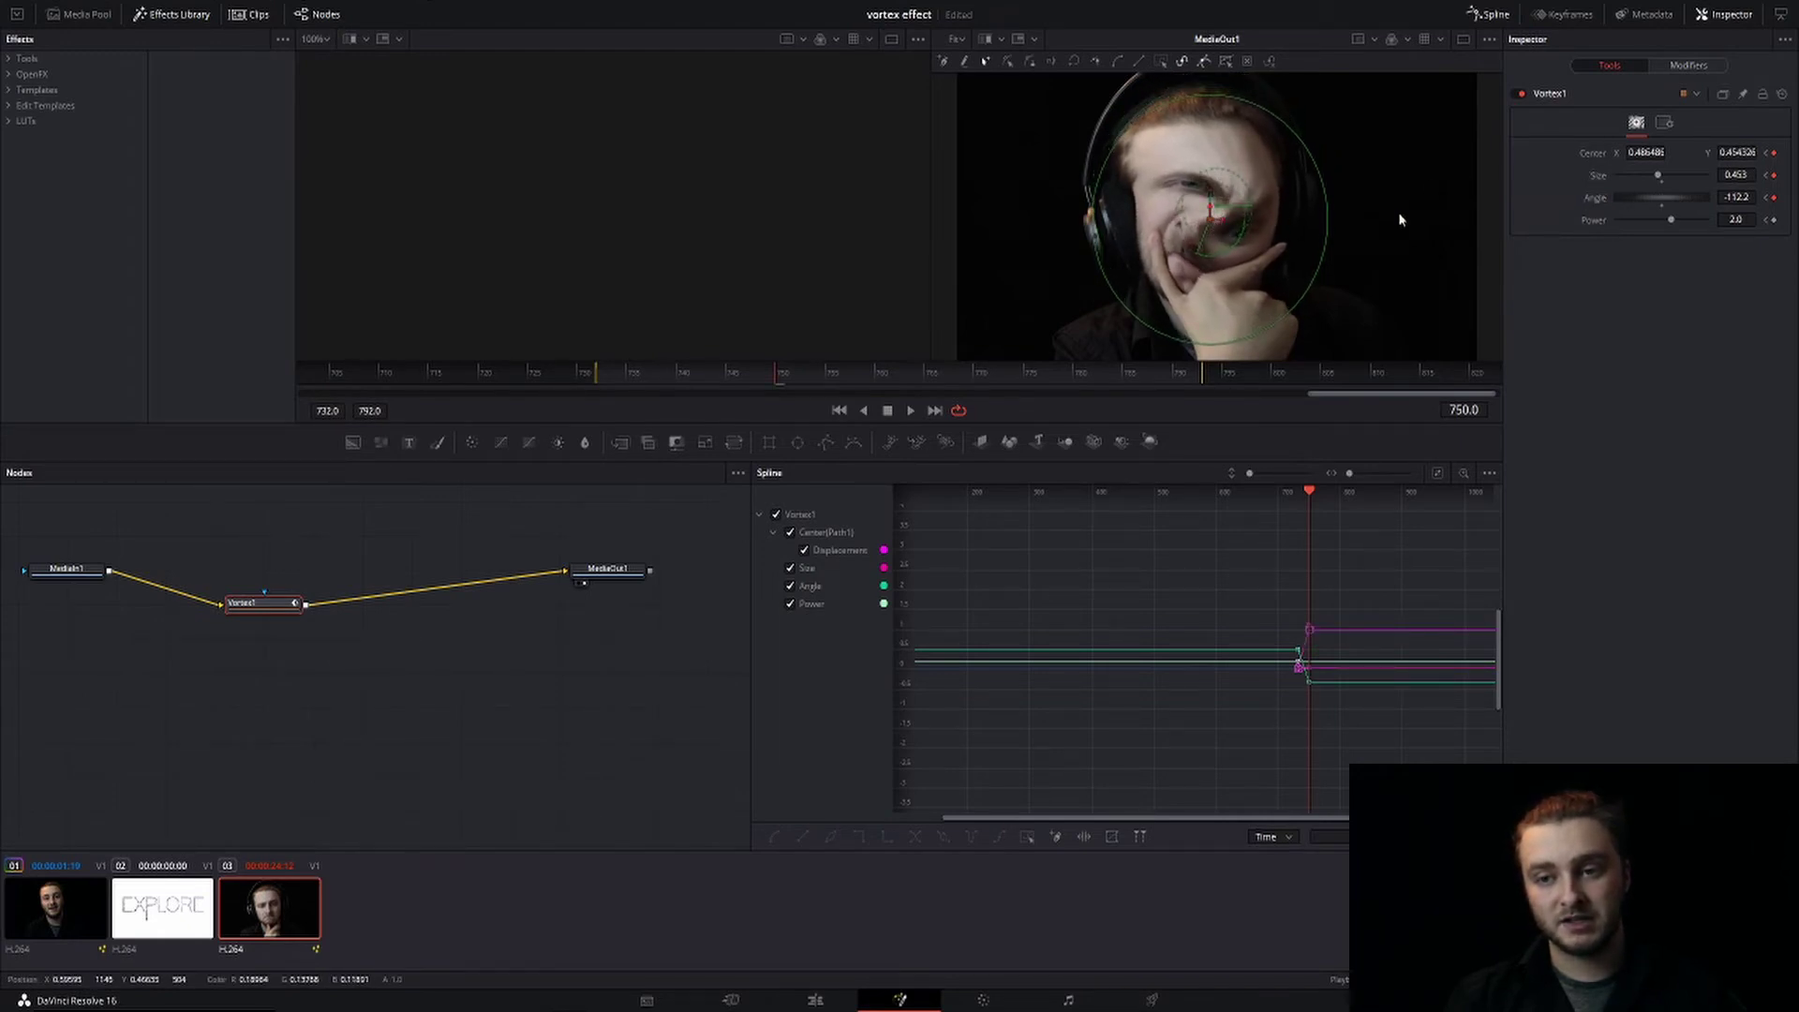
drag(1660, 177, 1669, 220)
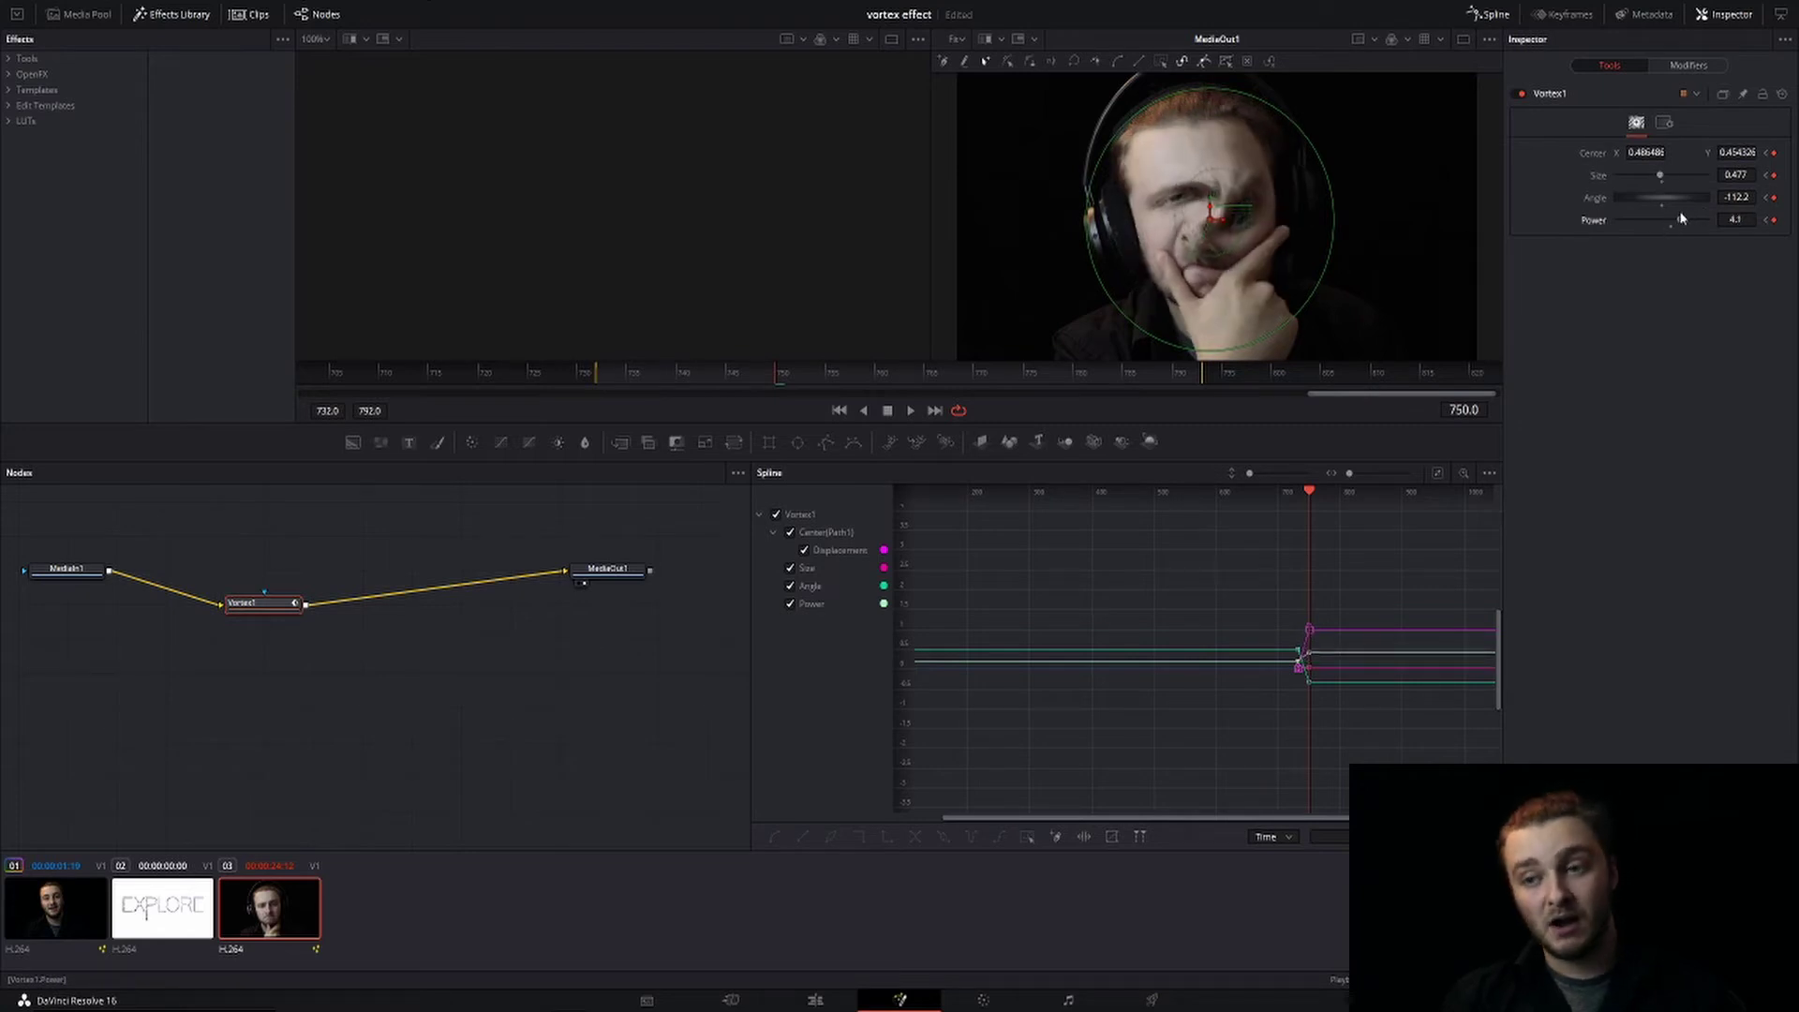
Try negative Power values such as -3, then return Power to 2.0
drag(1671, 222, 1580, 207)
click(1735, 220)
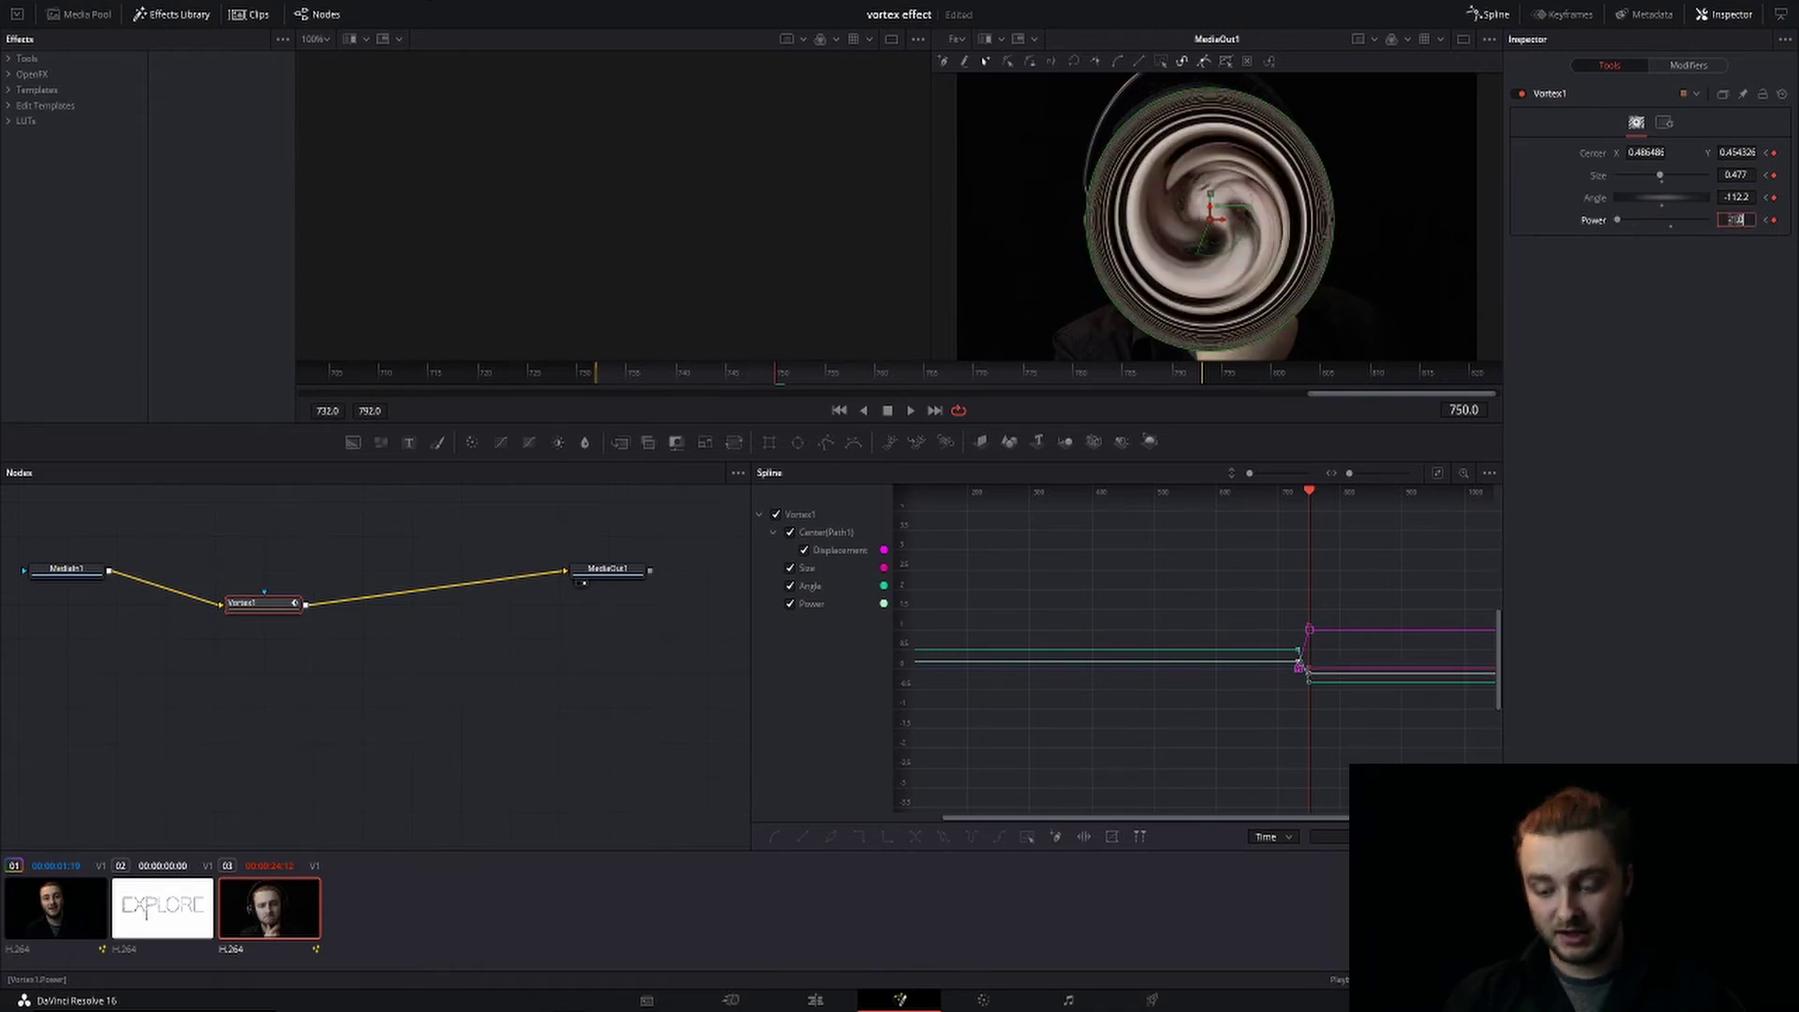
text(-3)
key(Tab)
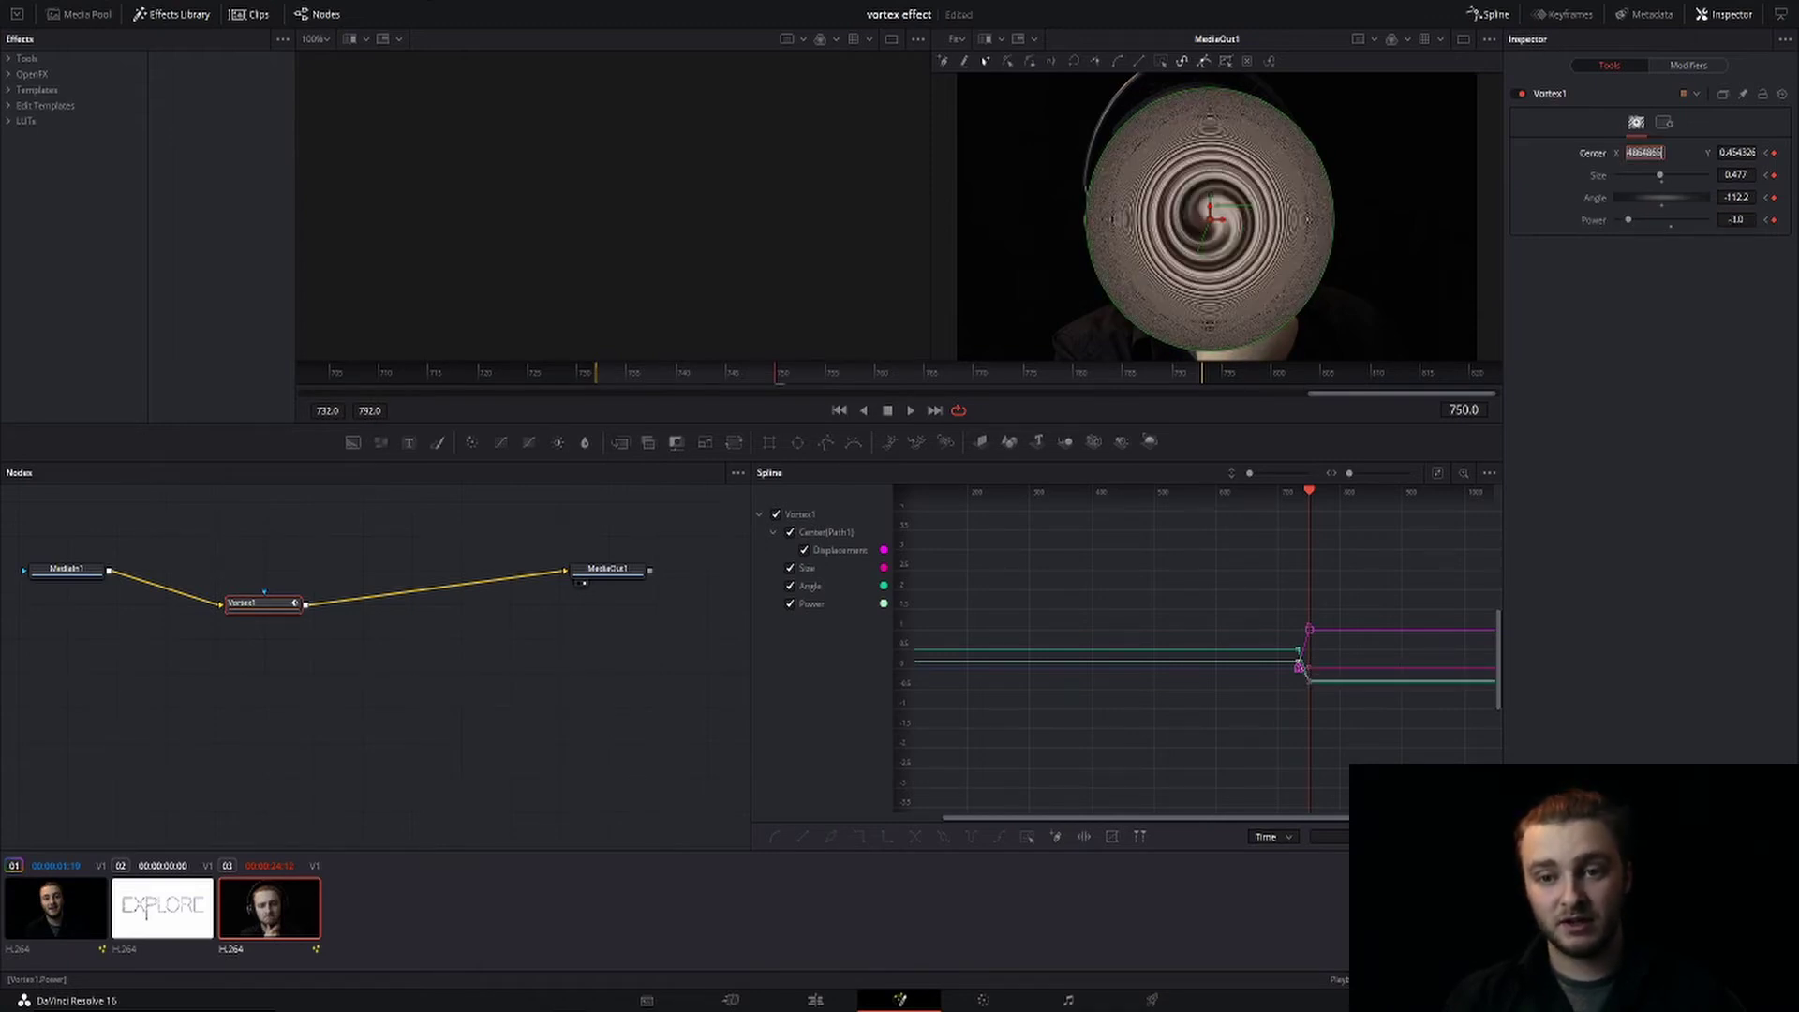
click(1673, 226)
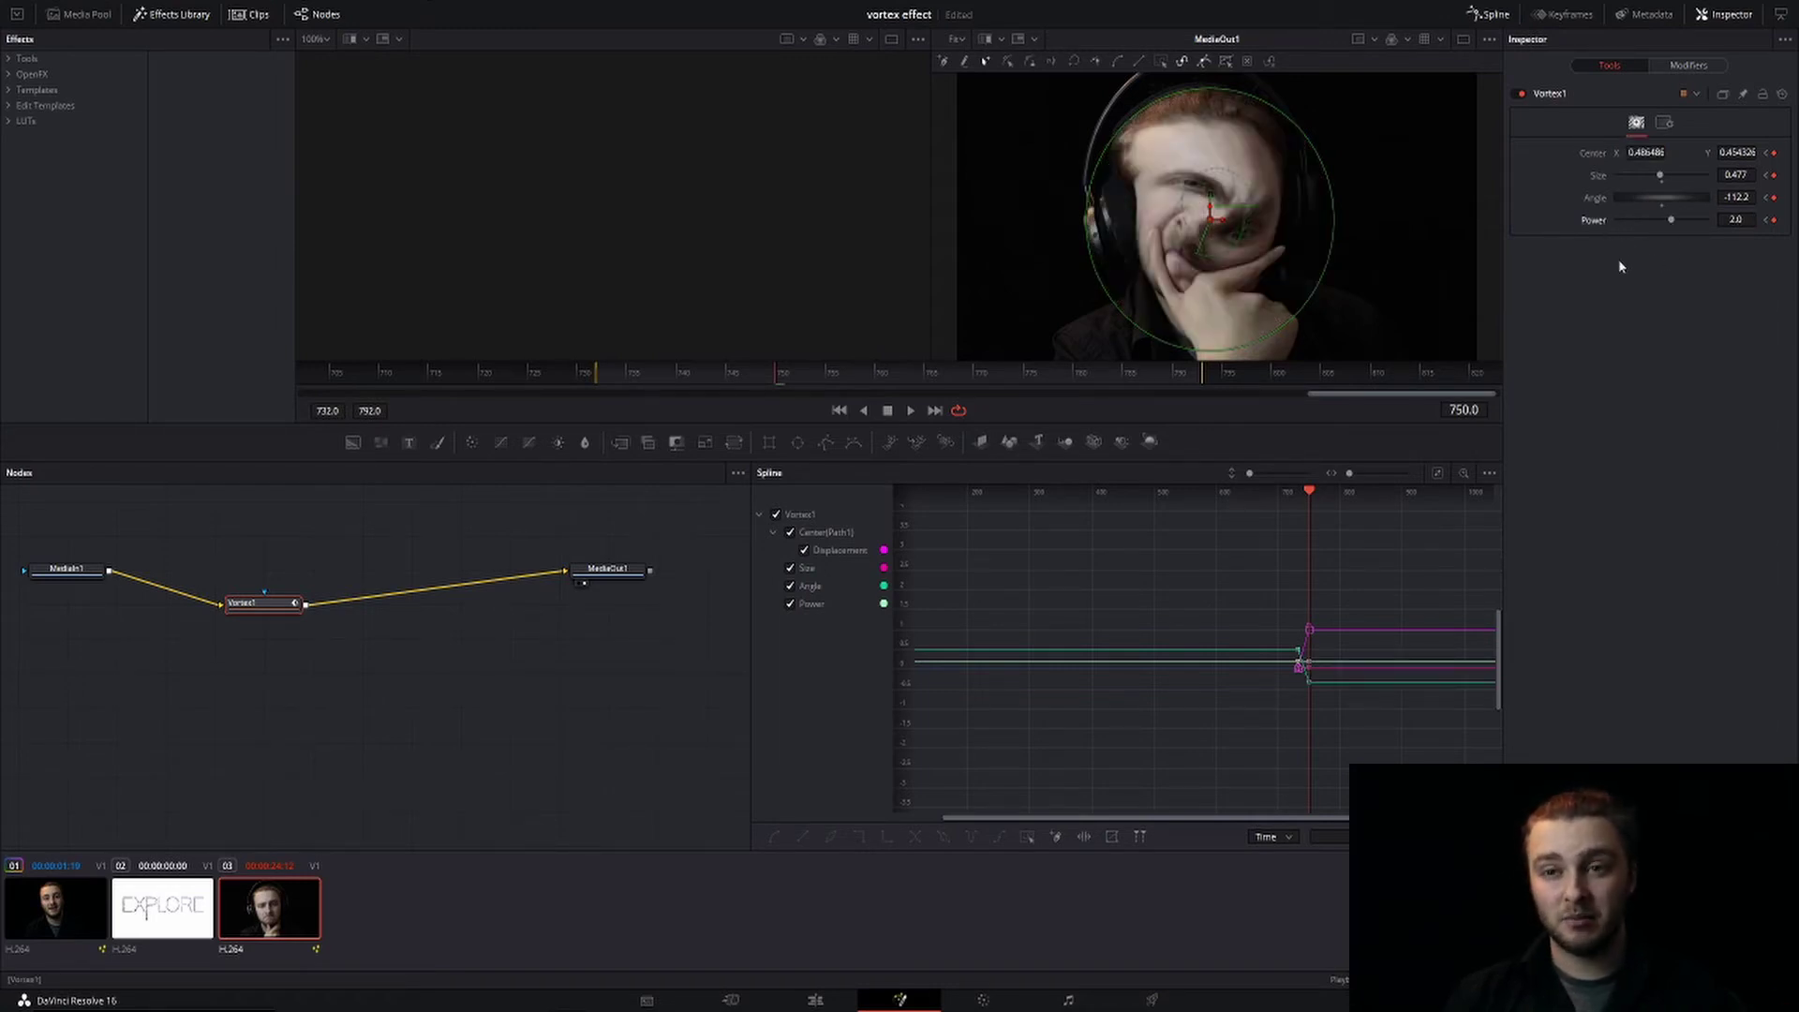
Set vortex Angle to -208.8 and Size to 0.32, and move its centre onto the eye
drag(1660, 198, 1675, 203)
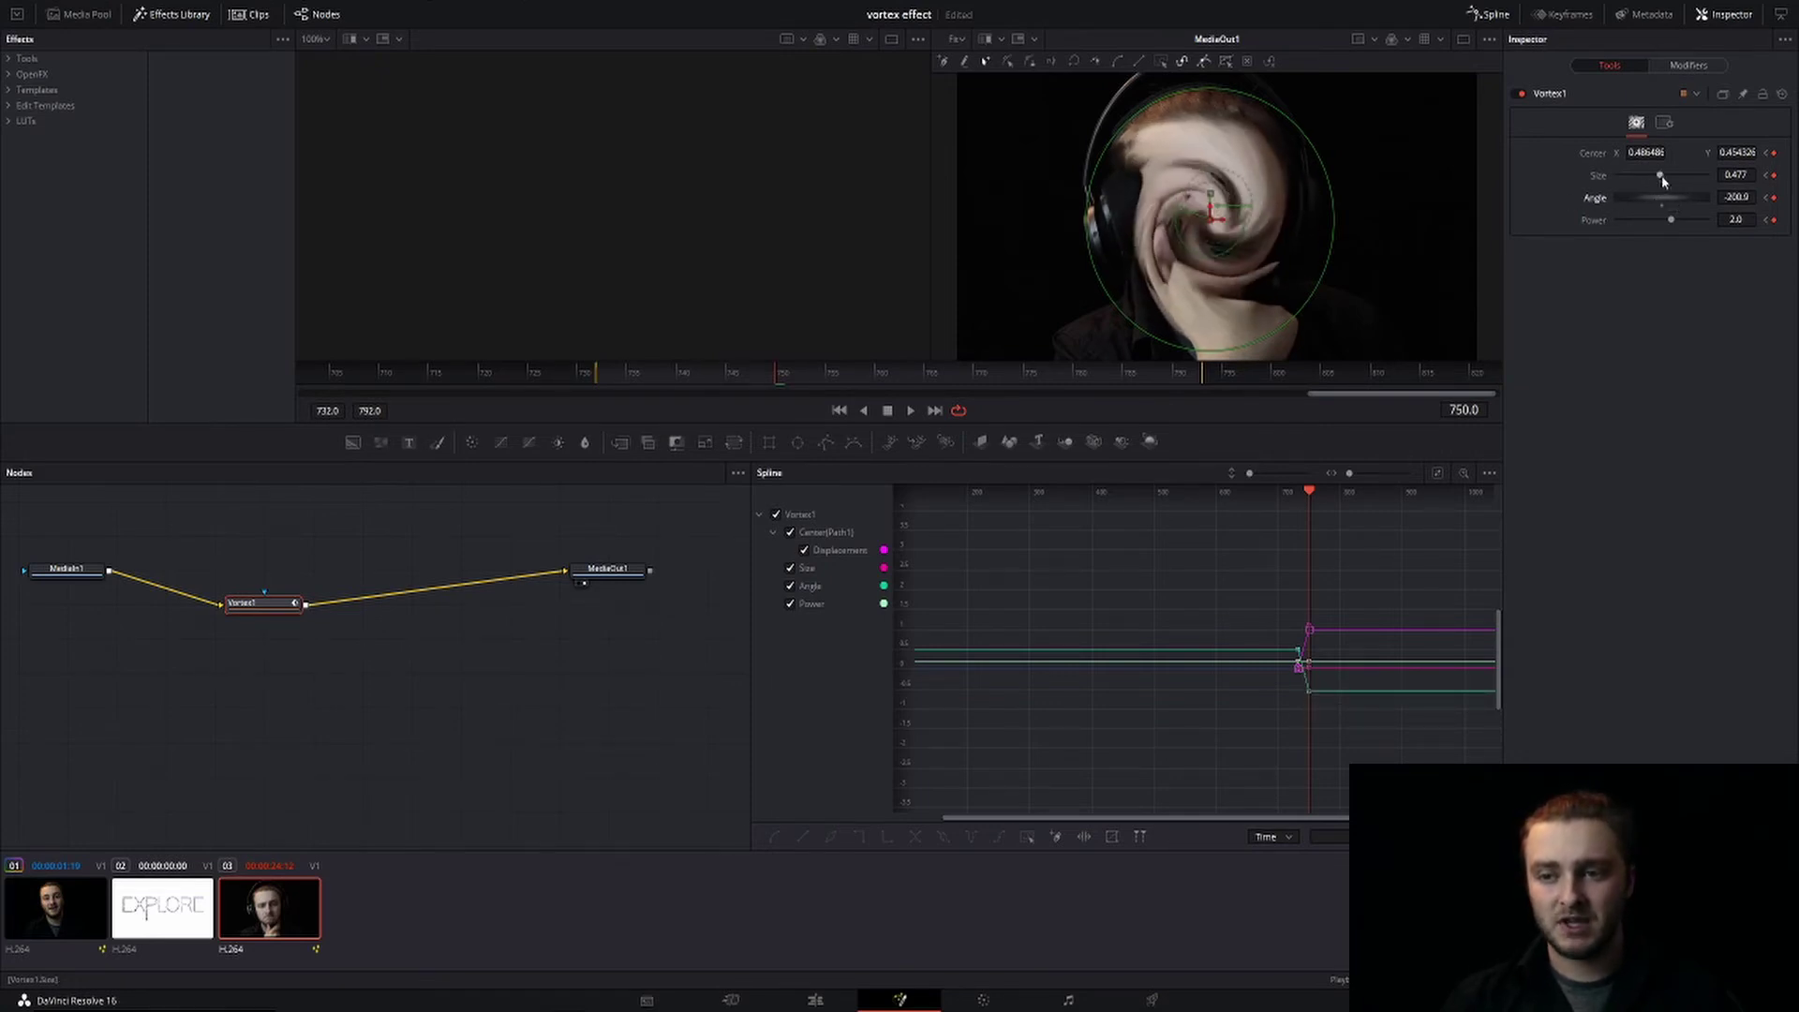
mouse_move(1664, 181)
mouse_down()
mouse_move(1628, 174)
mouse_move(1646, 177)
mouse_up()
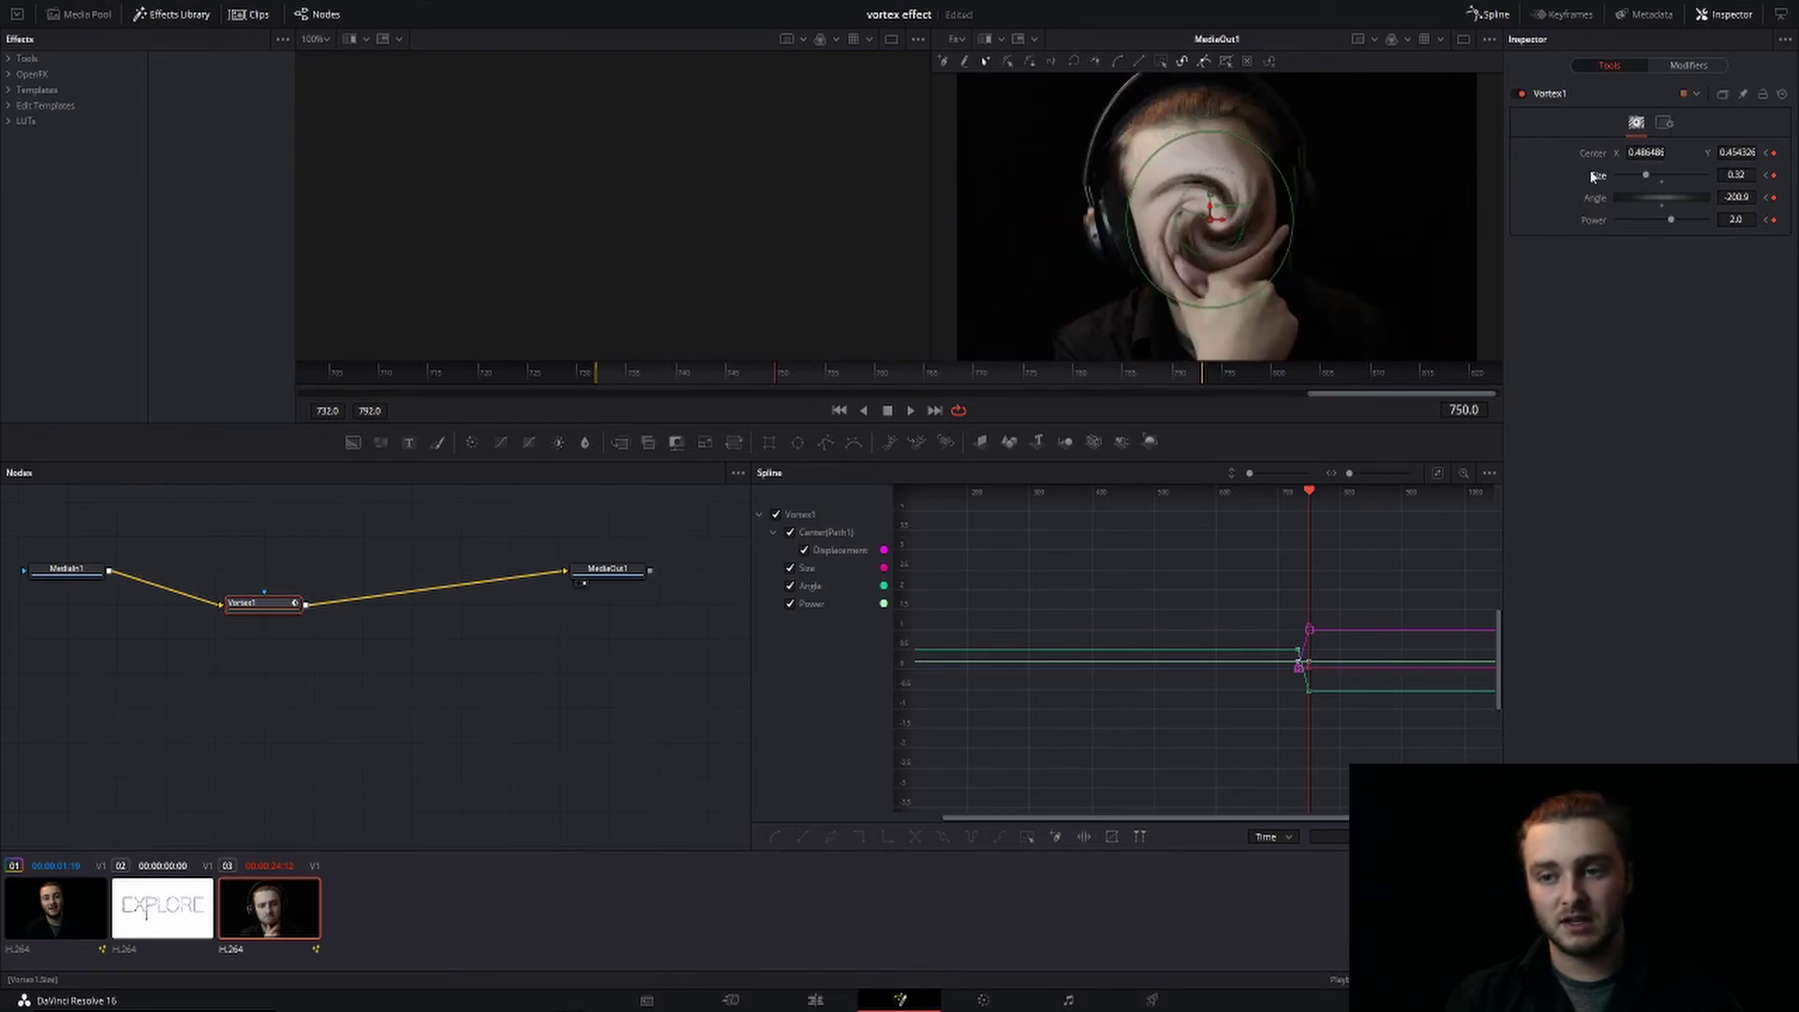
mouse_move(1211, 208)
mouse_down()
mouse_move(1214, 290)
mouse_move(1134, 298)
mouse_move(1194, 184)
mouse_up()
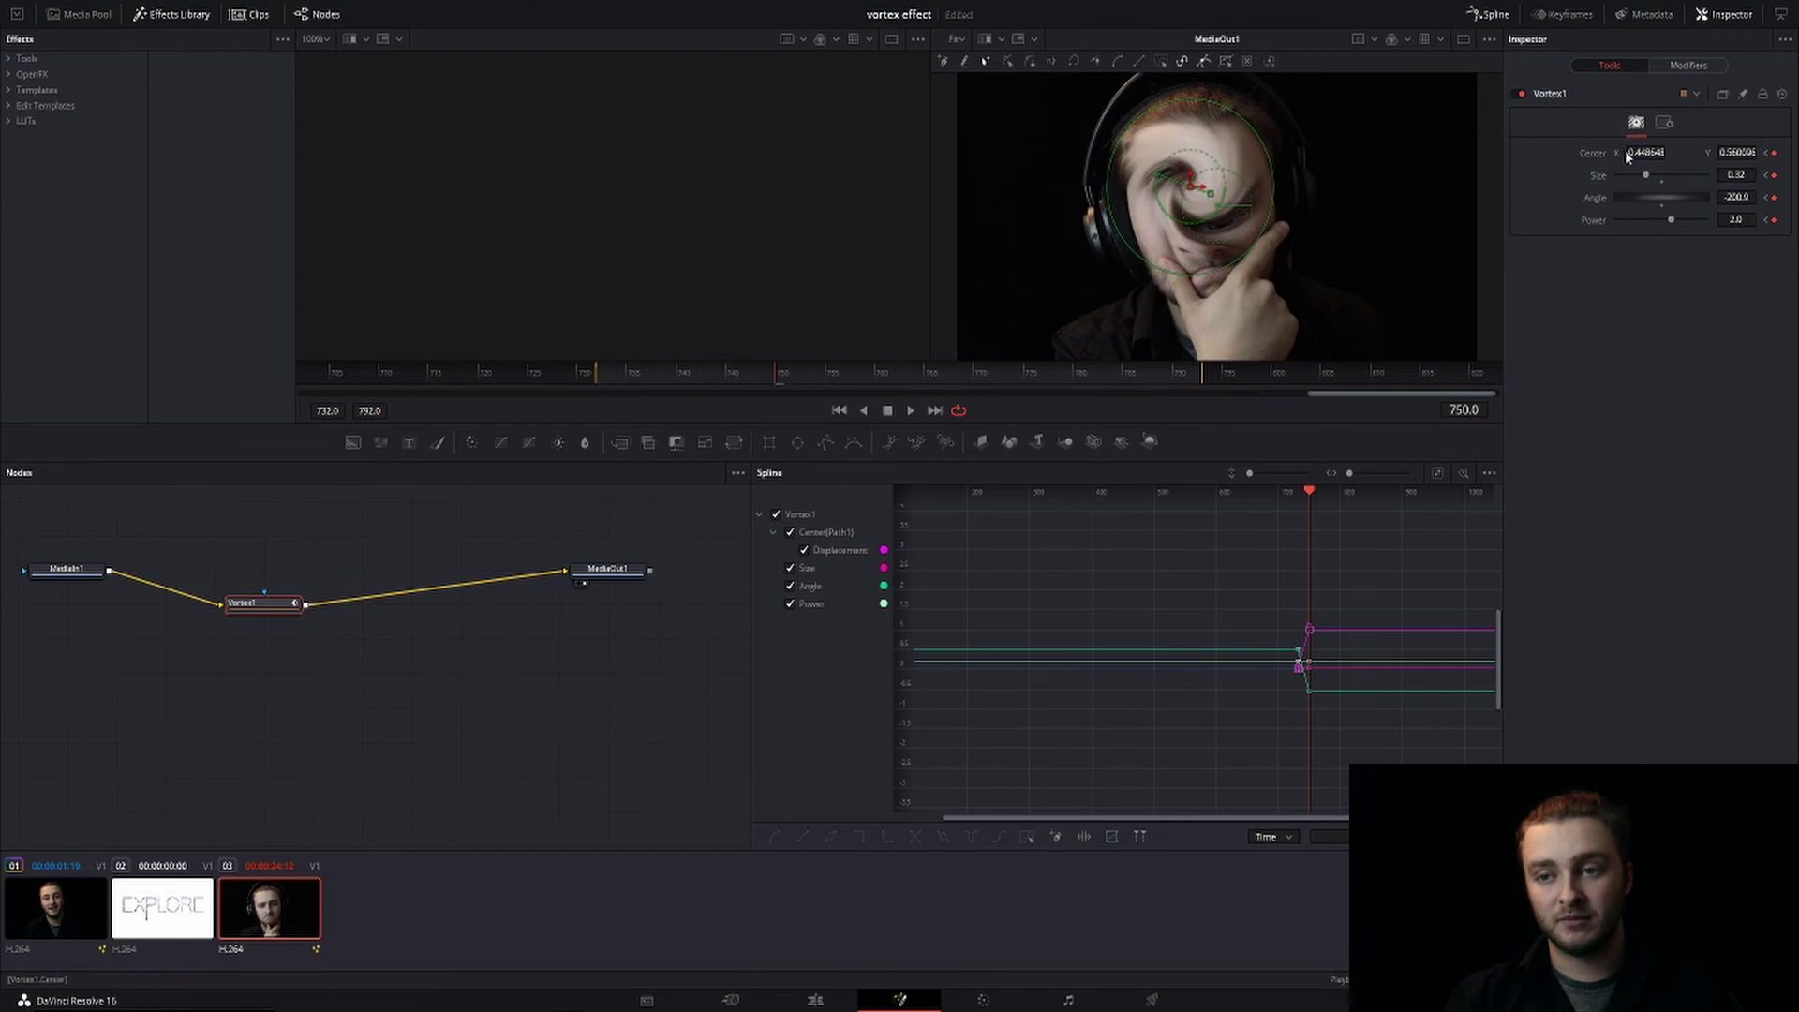
mouse_move(1646, 152)
mouse_down()
mouse_move(1598, 152)
mouse_move(1650, 151)
mouse_up()
click(1665, 122)
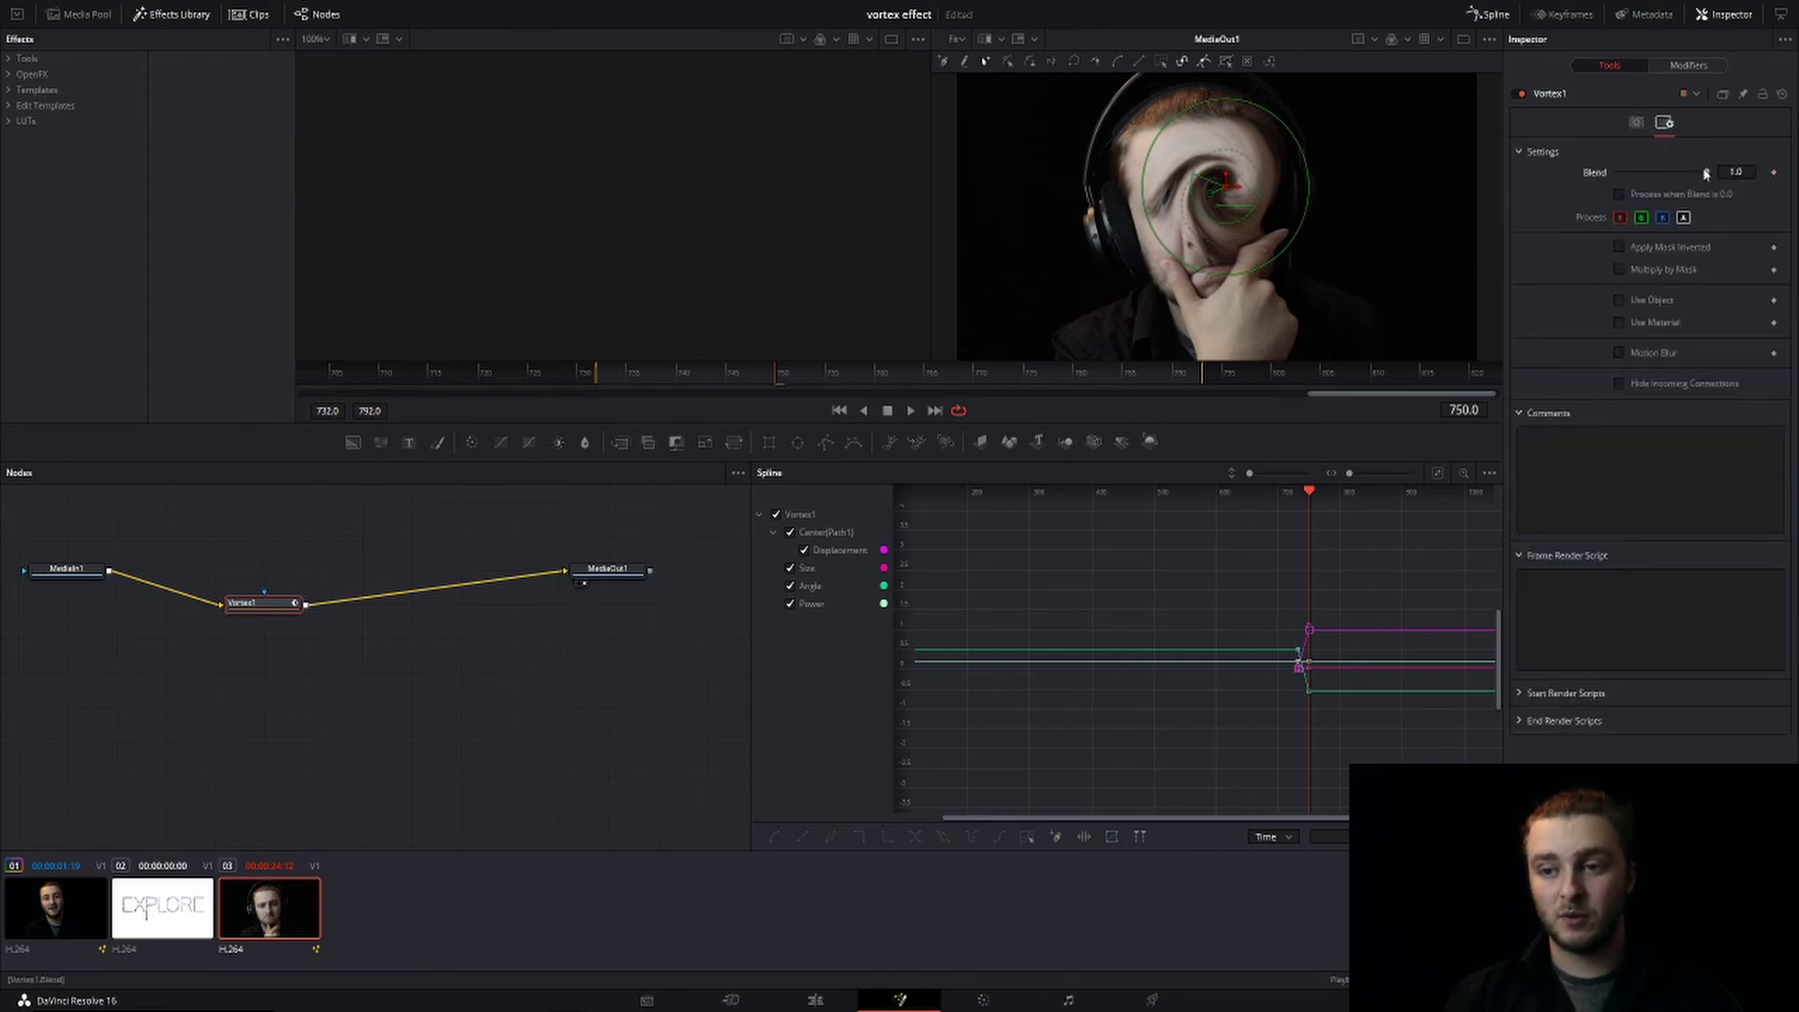
mouse_move(1705, 172)
mouse_down()
mouse_move(1606, 172)
mouse_move(1706, 172)
mouse_up()
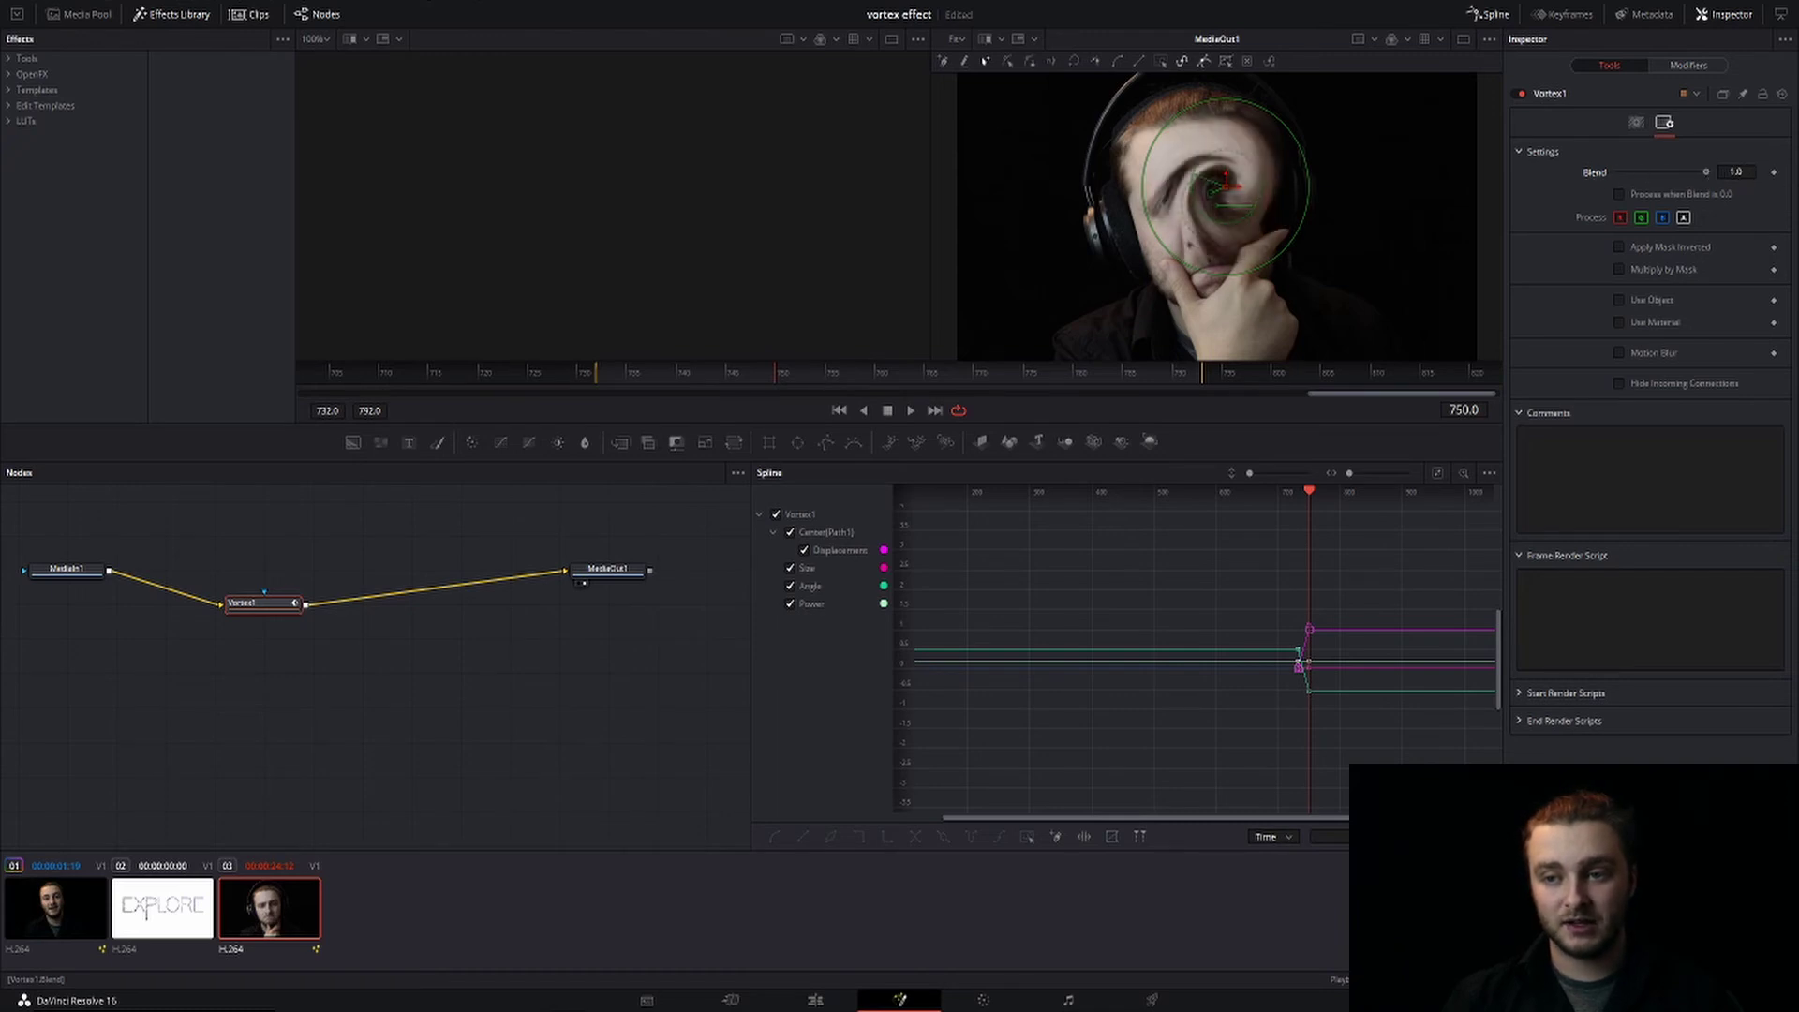
click(1619, 352)
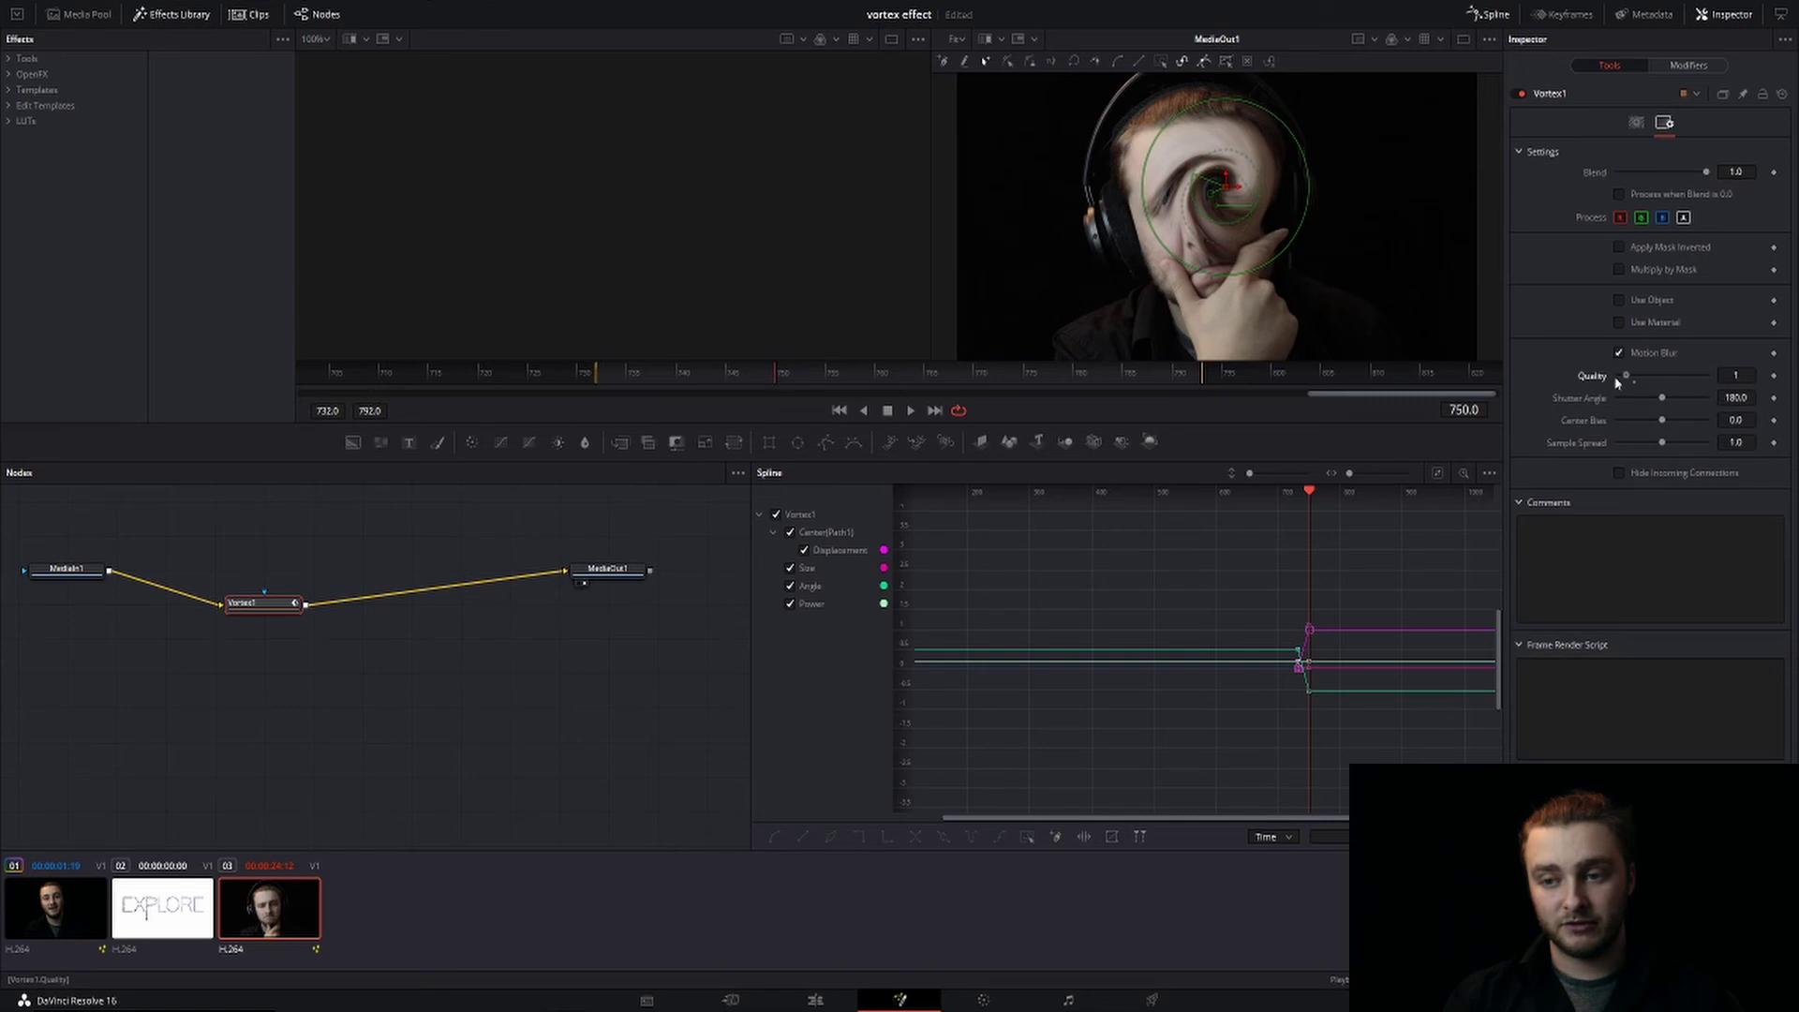
click(1619, 354)
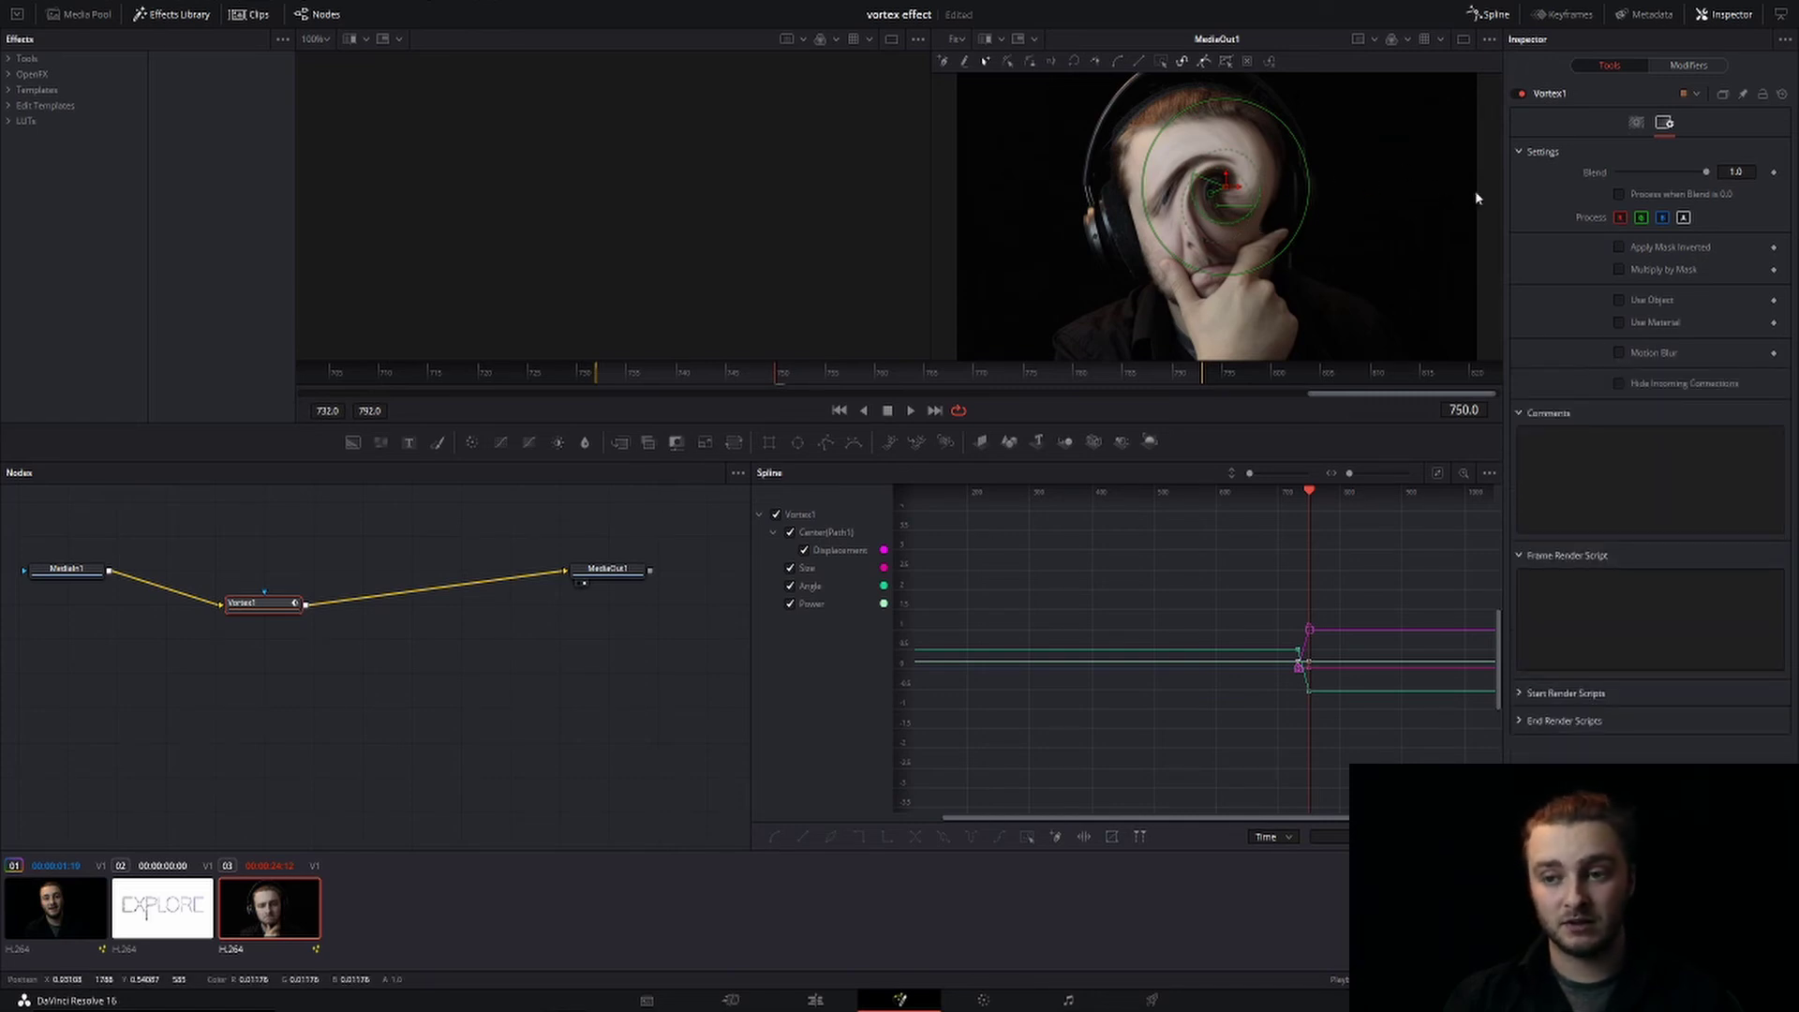
click(1189, 279)
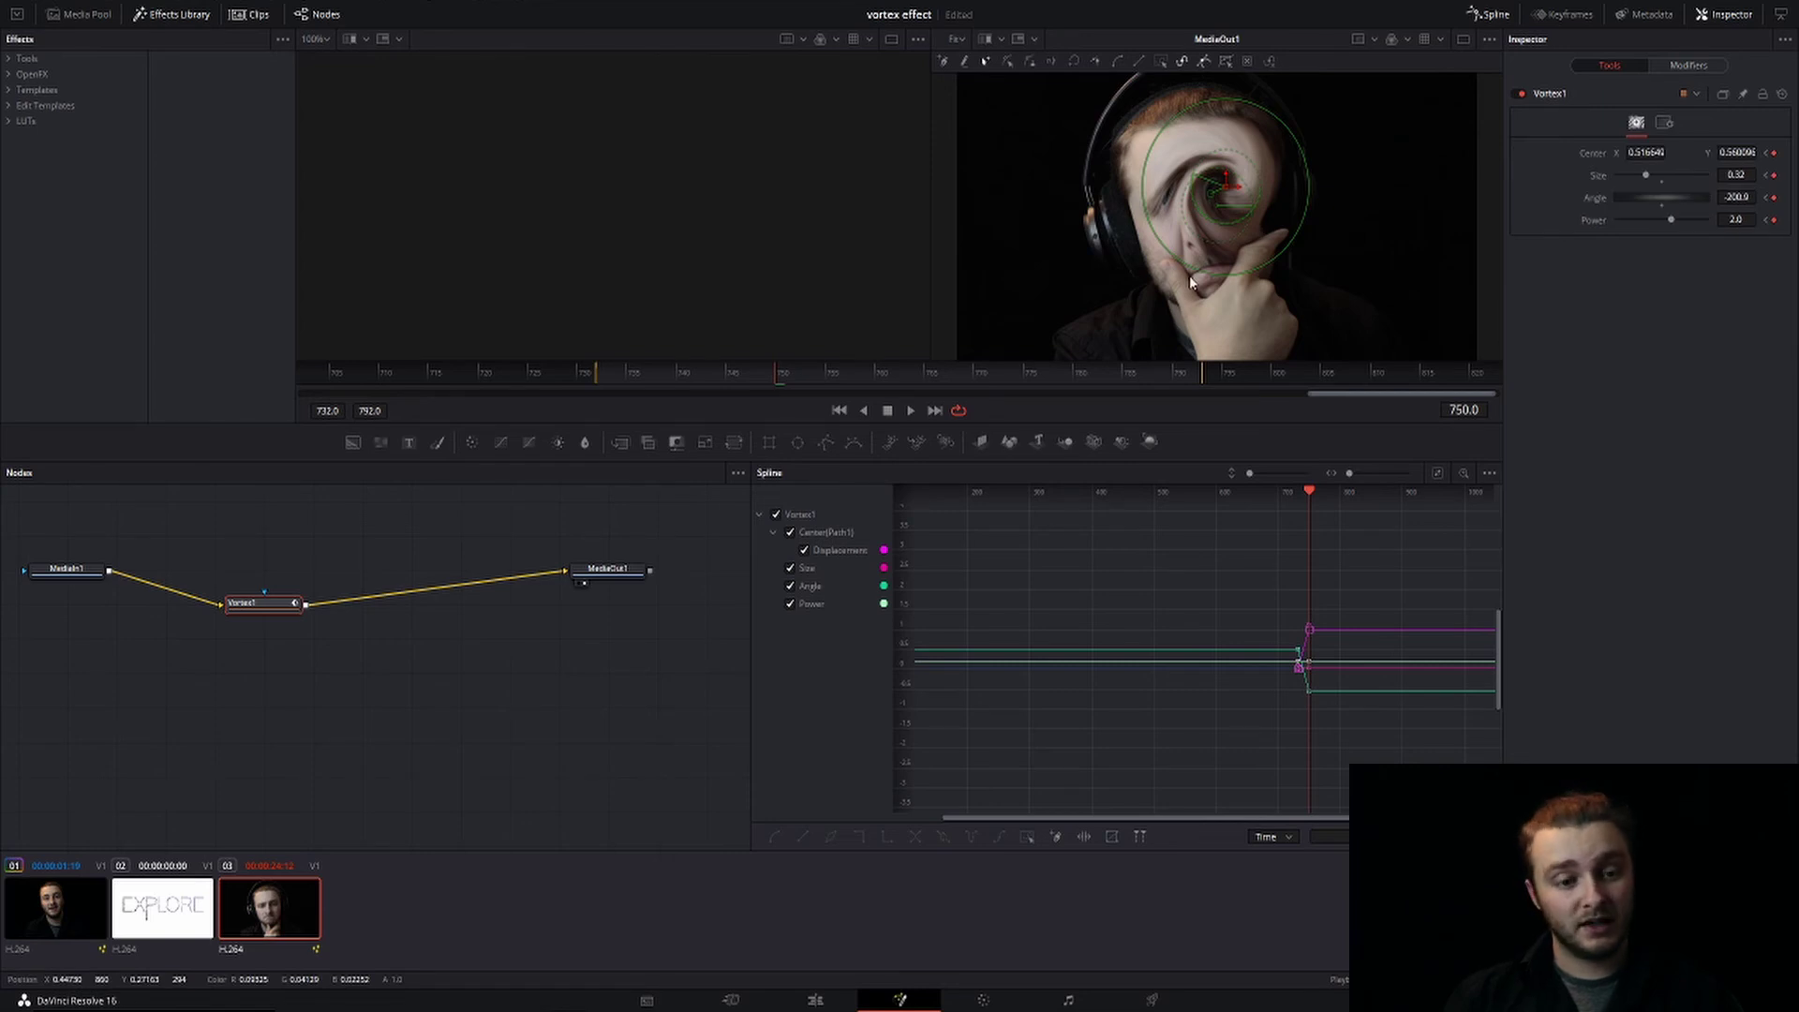